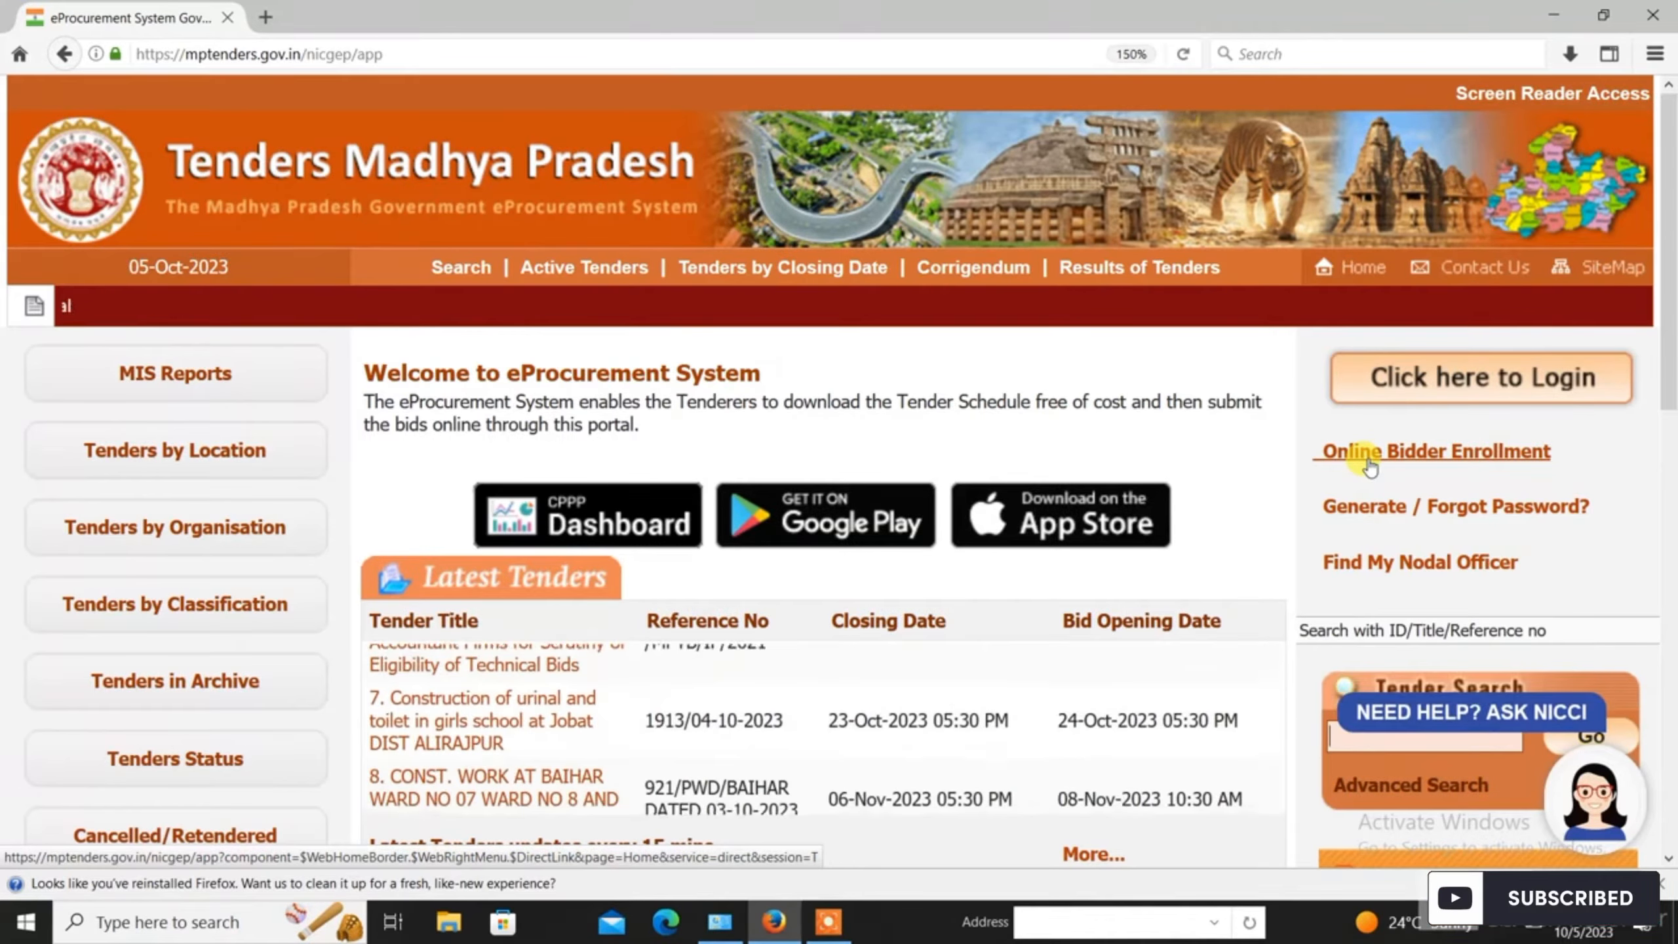
# Step: Open the User Login page via 'Click here to Login' on the mptenders.gov.in home page
pyautogui.click(1471, 394)
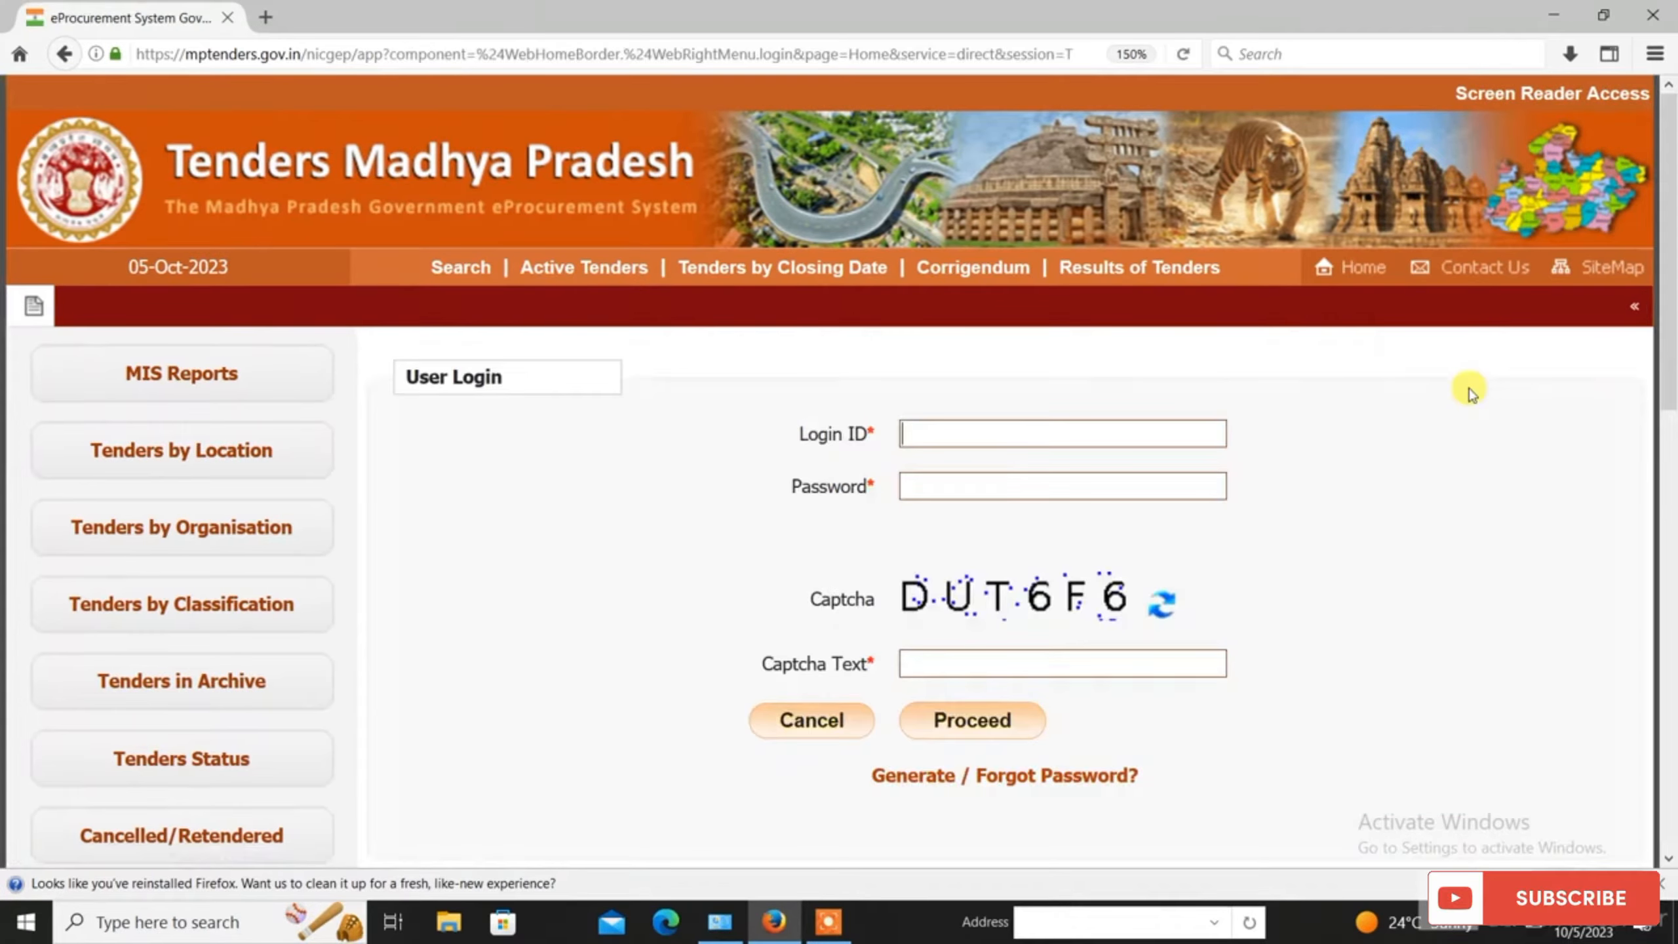
# Step: Log in as the tenderer with the Login ID, password and captcha text, reaching User DSC Enrollment
pyautogui.click(971, 436)
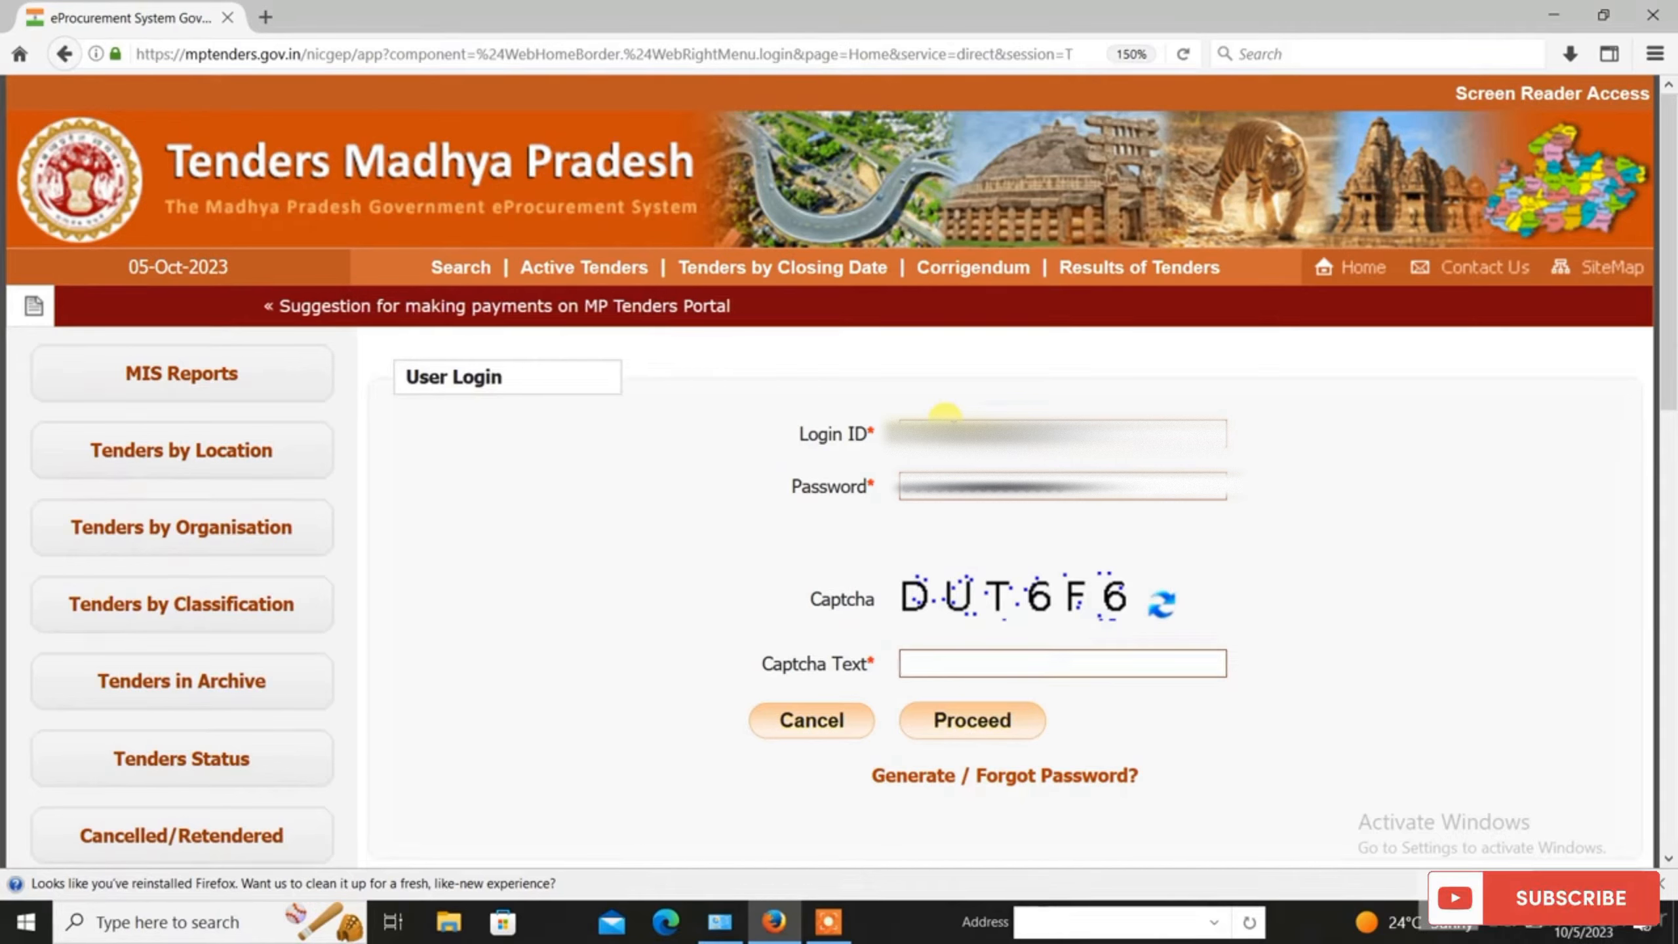
pyautogui.write('DUT6F6')
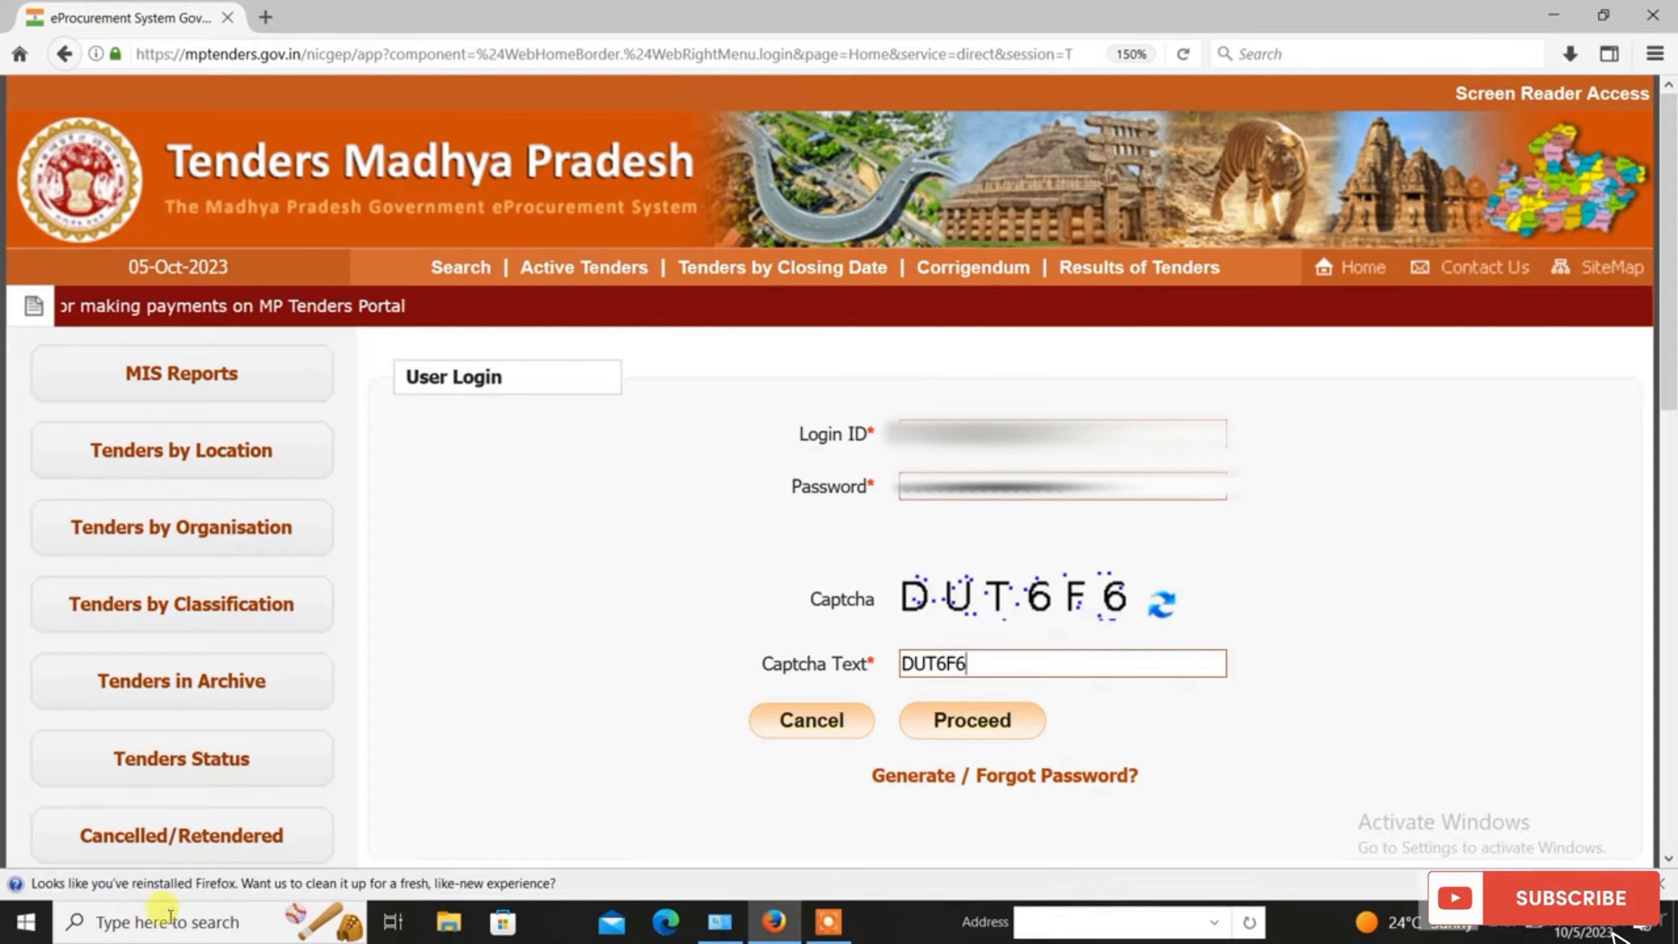
pyautogui.click(976, 737)
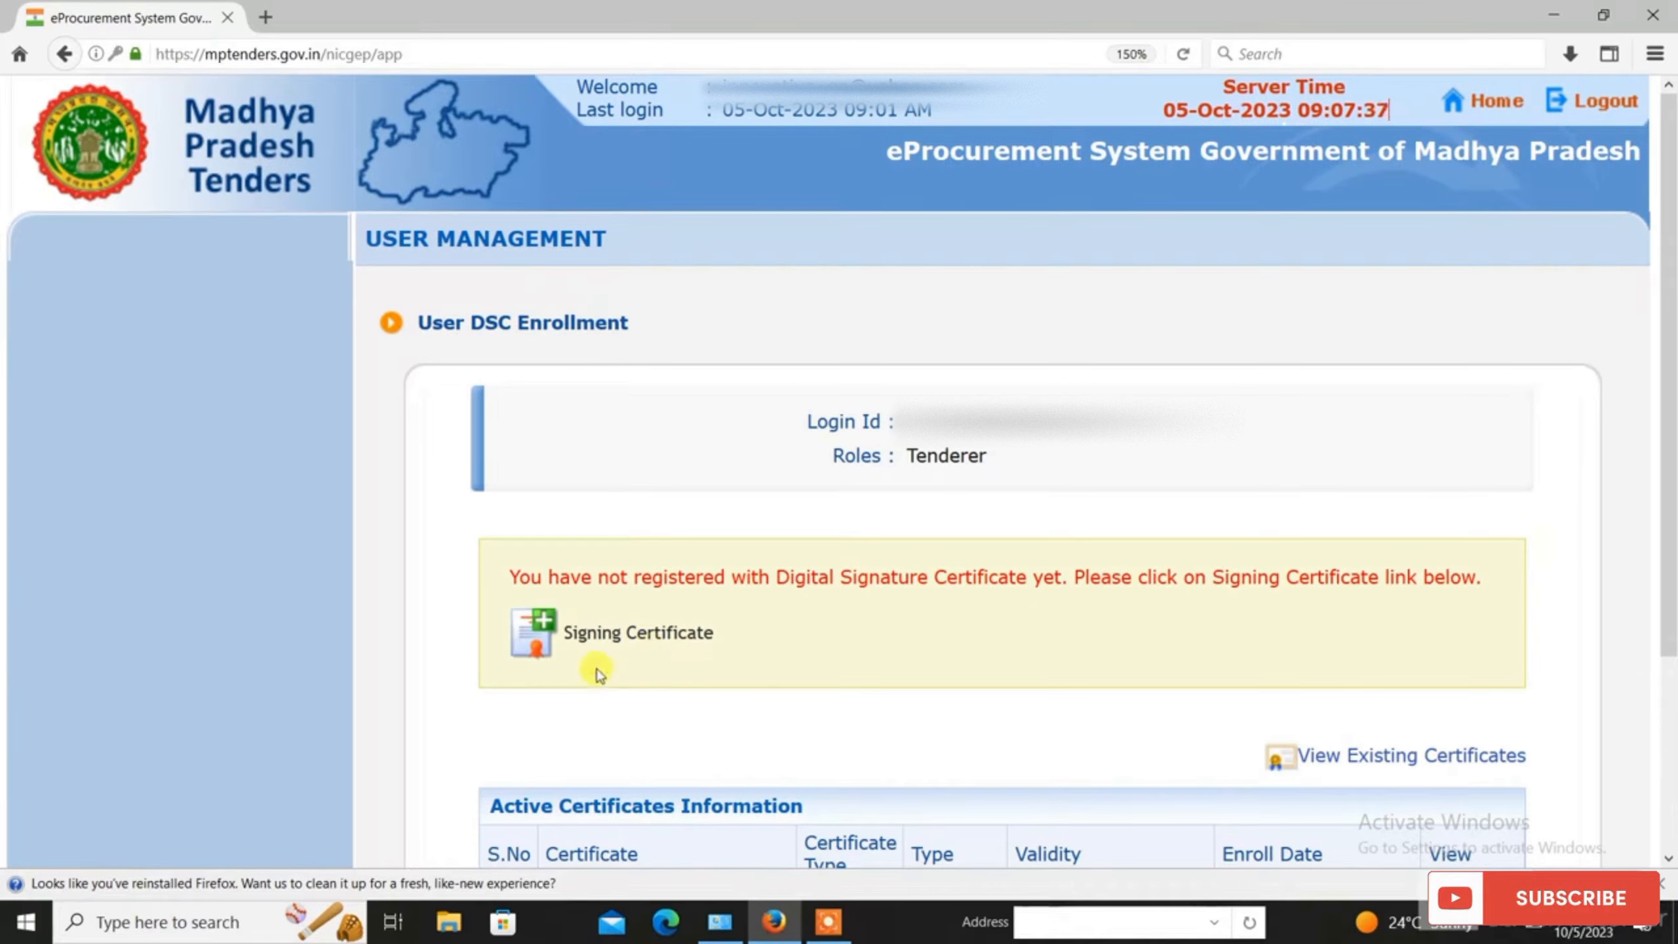
# Step: Open Signing Certificate registration and scroll to the Digital Certificate: Signing panel
pyautogui.click(613, 644)
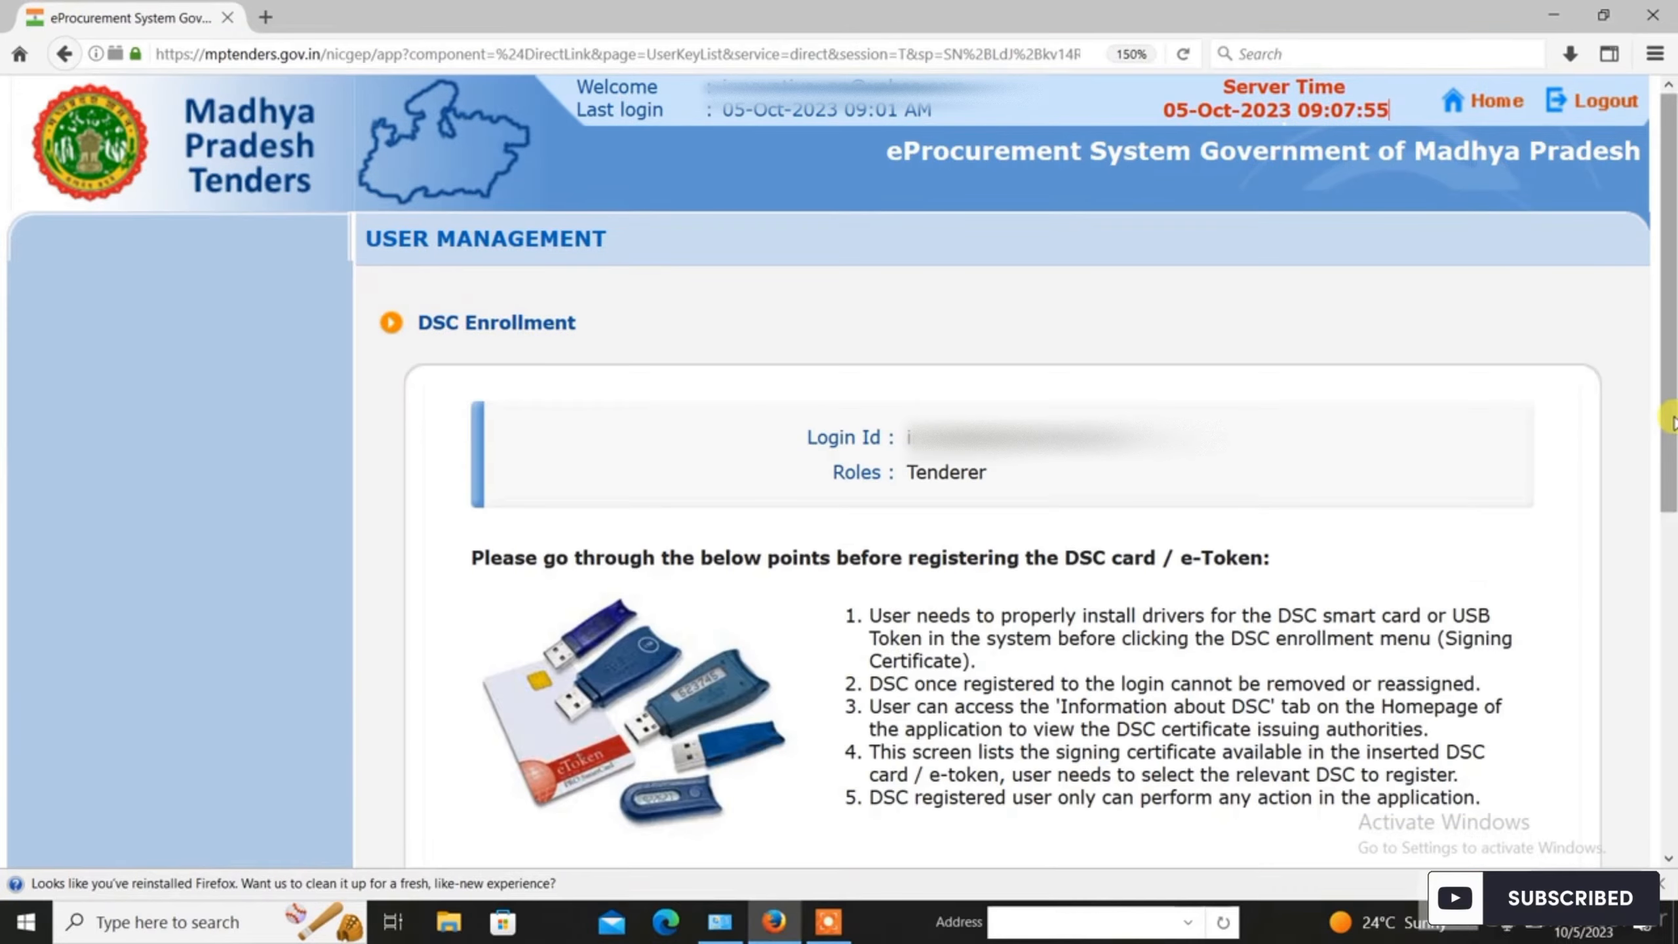
pyautogui.moveTo(1670, 418); pyautogui.dragTo(1676, 490)
pyautogui.scroll(-5, 1671, 489)
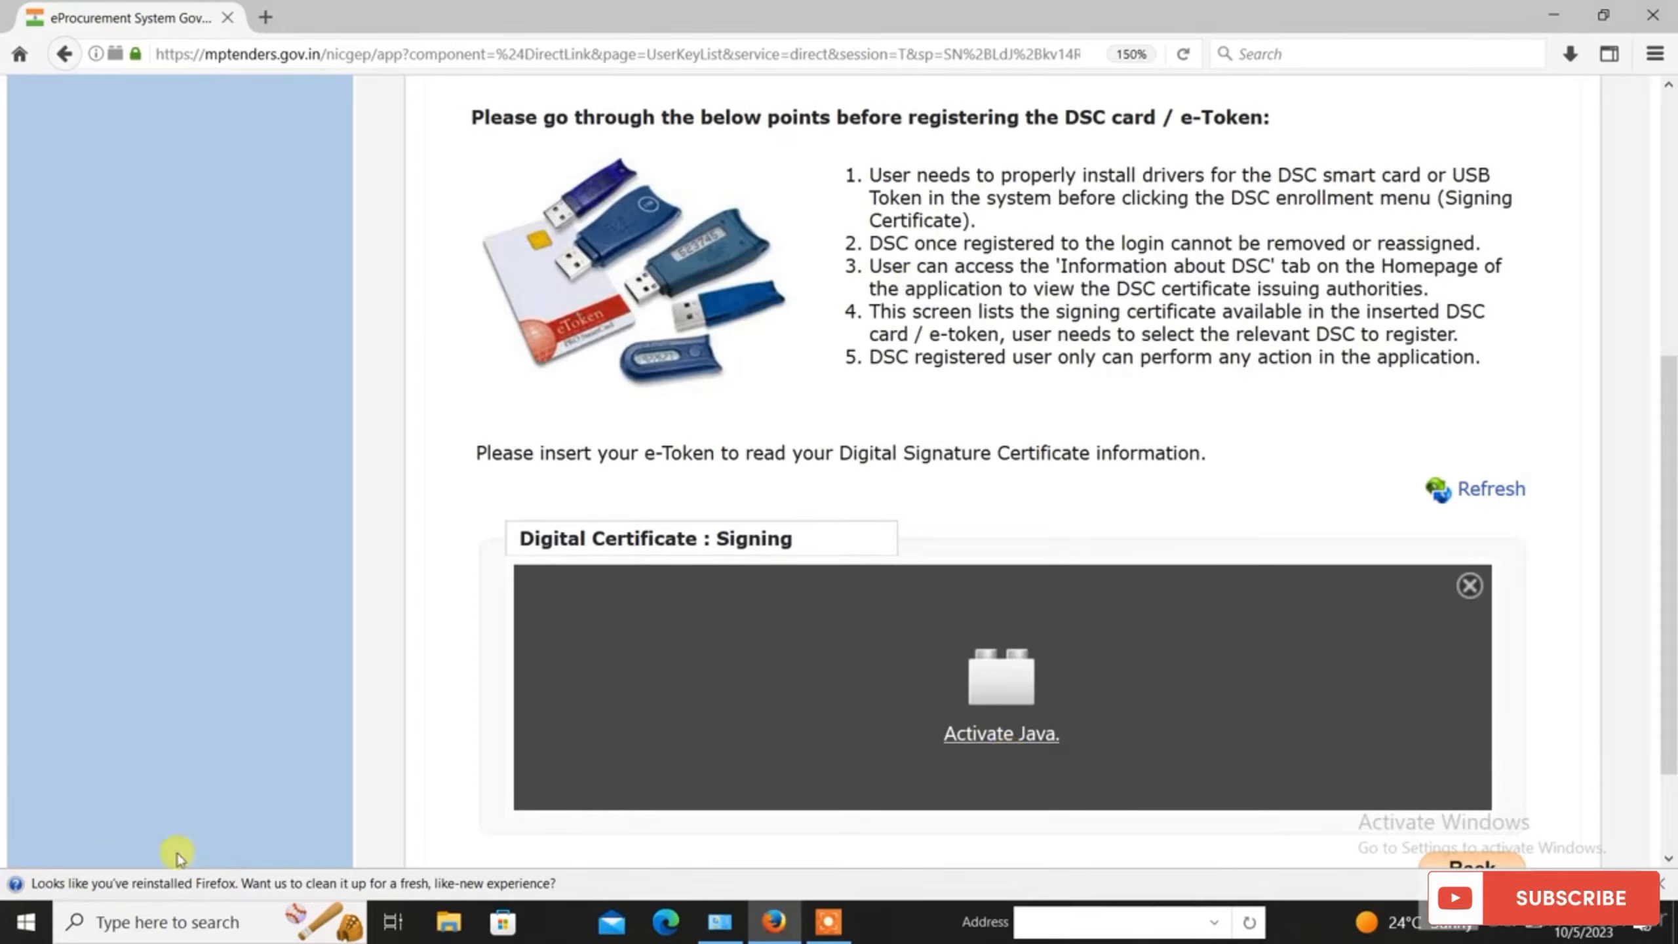
pyautogui.click(987, 775)
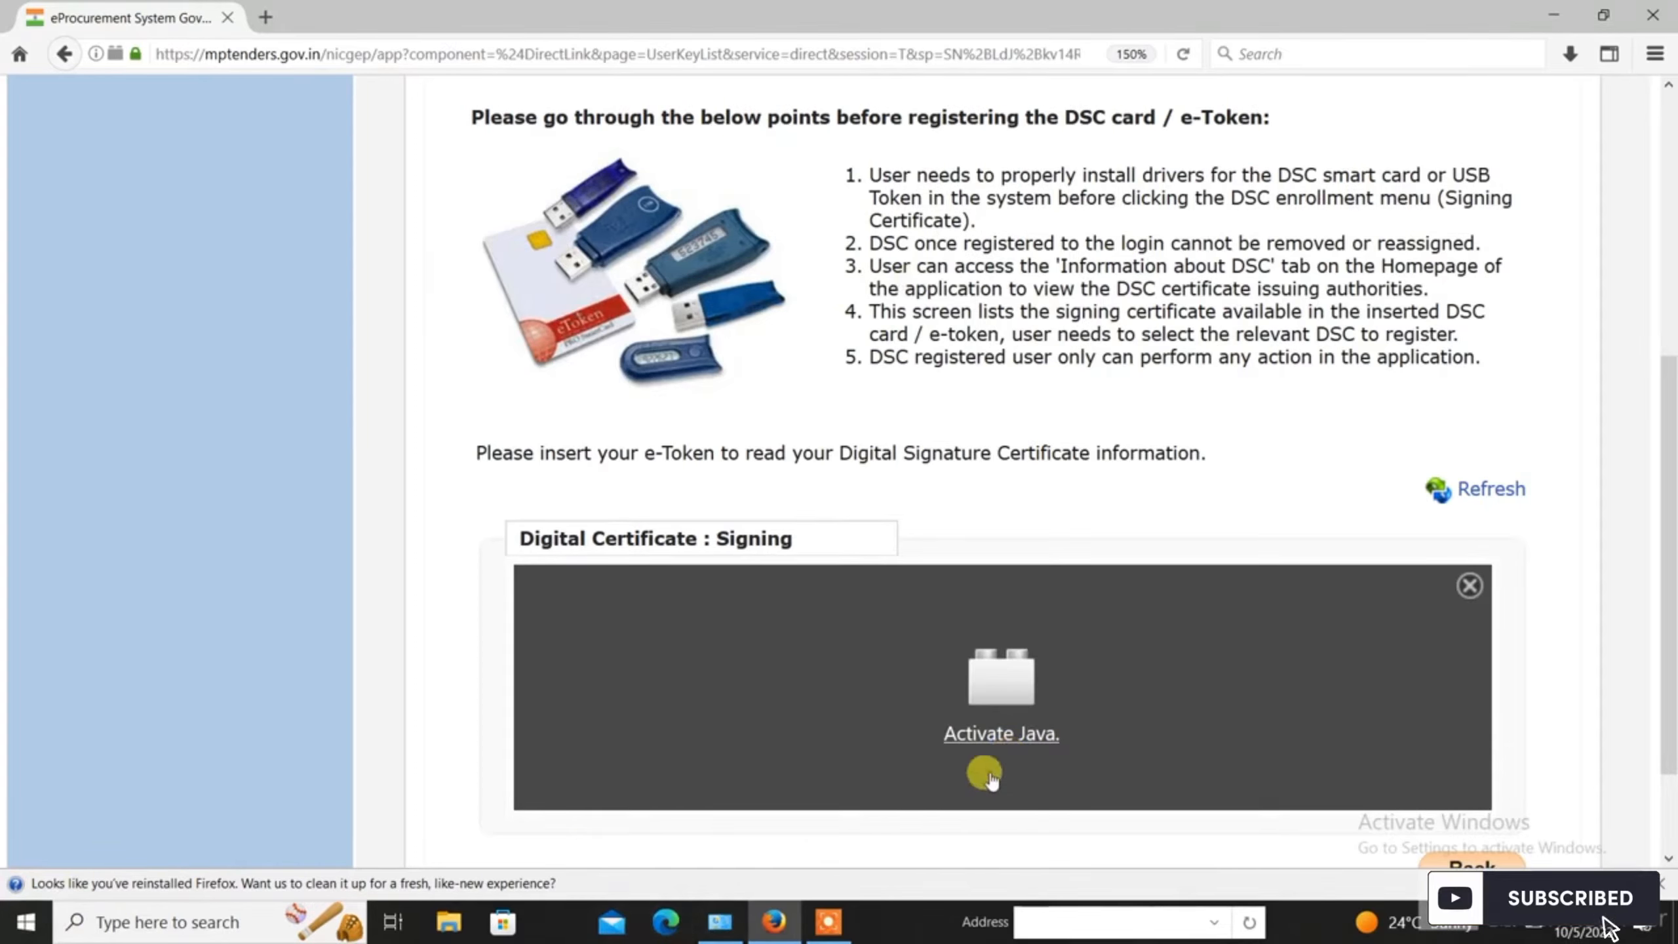
# Step: Activate Java with Allow Now so the certificate applet loads in the signing box
pyautogui.click(988, 735)
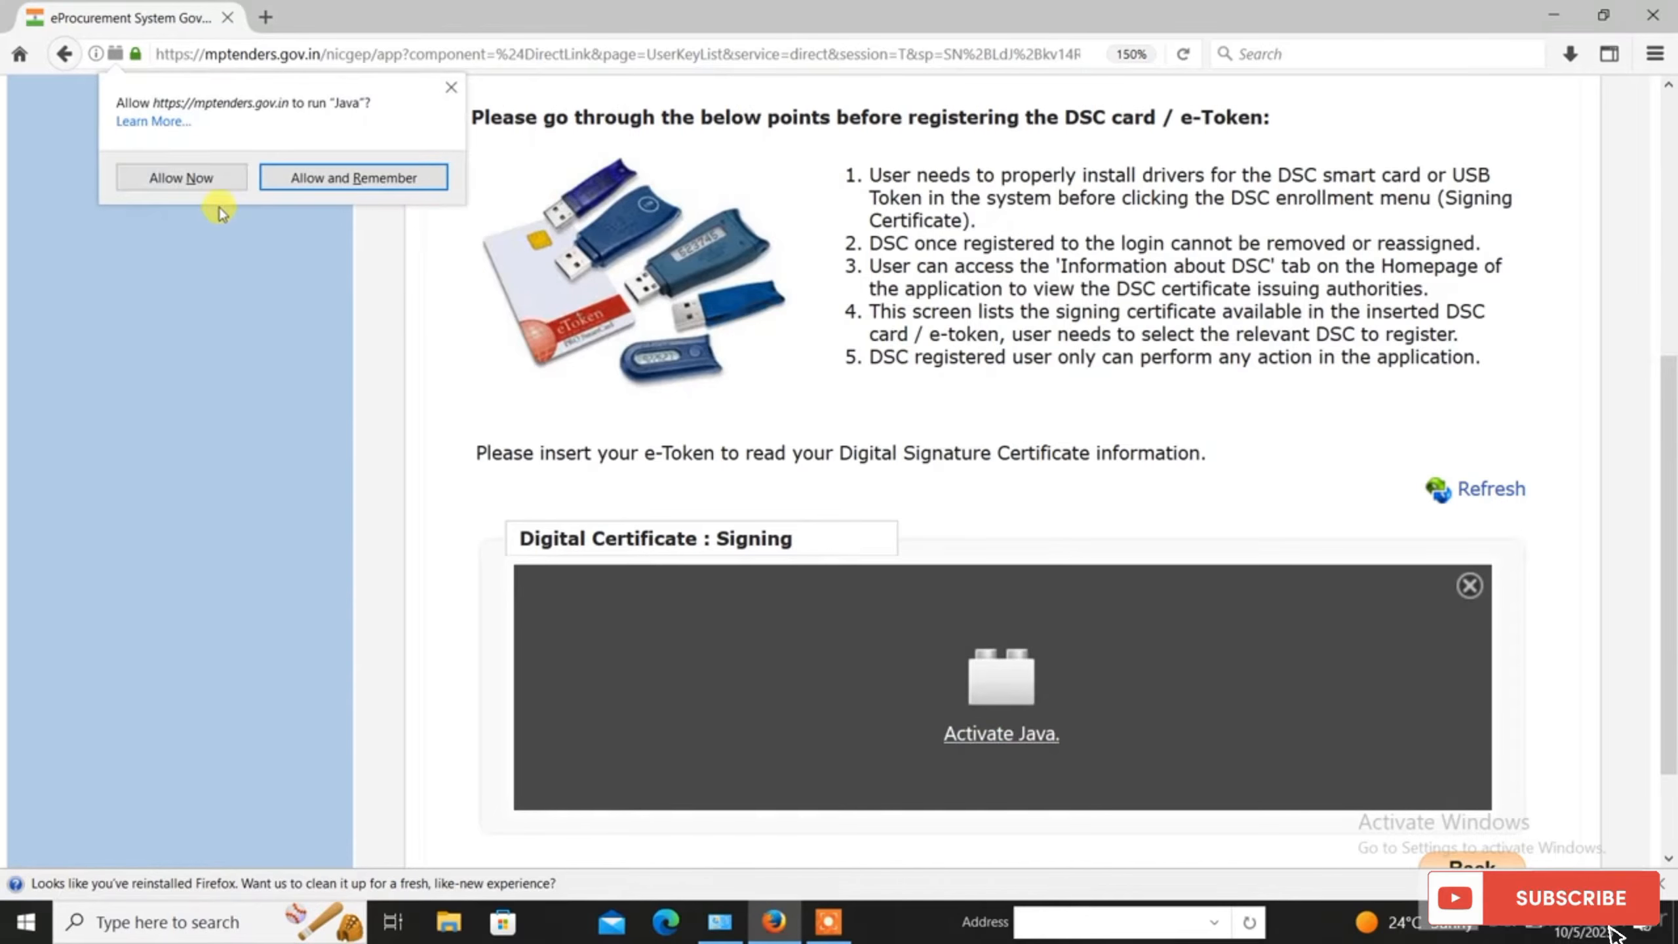
pyautogui.click(206, 177)
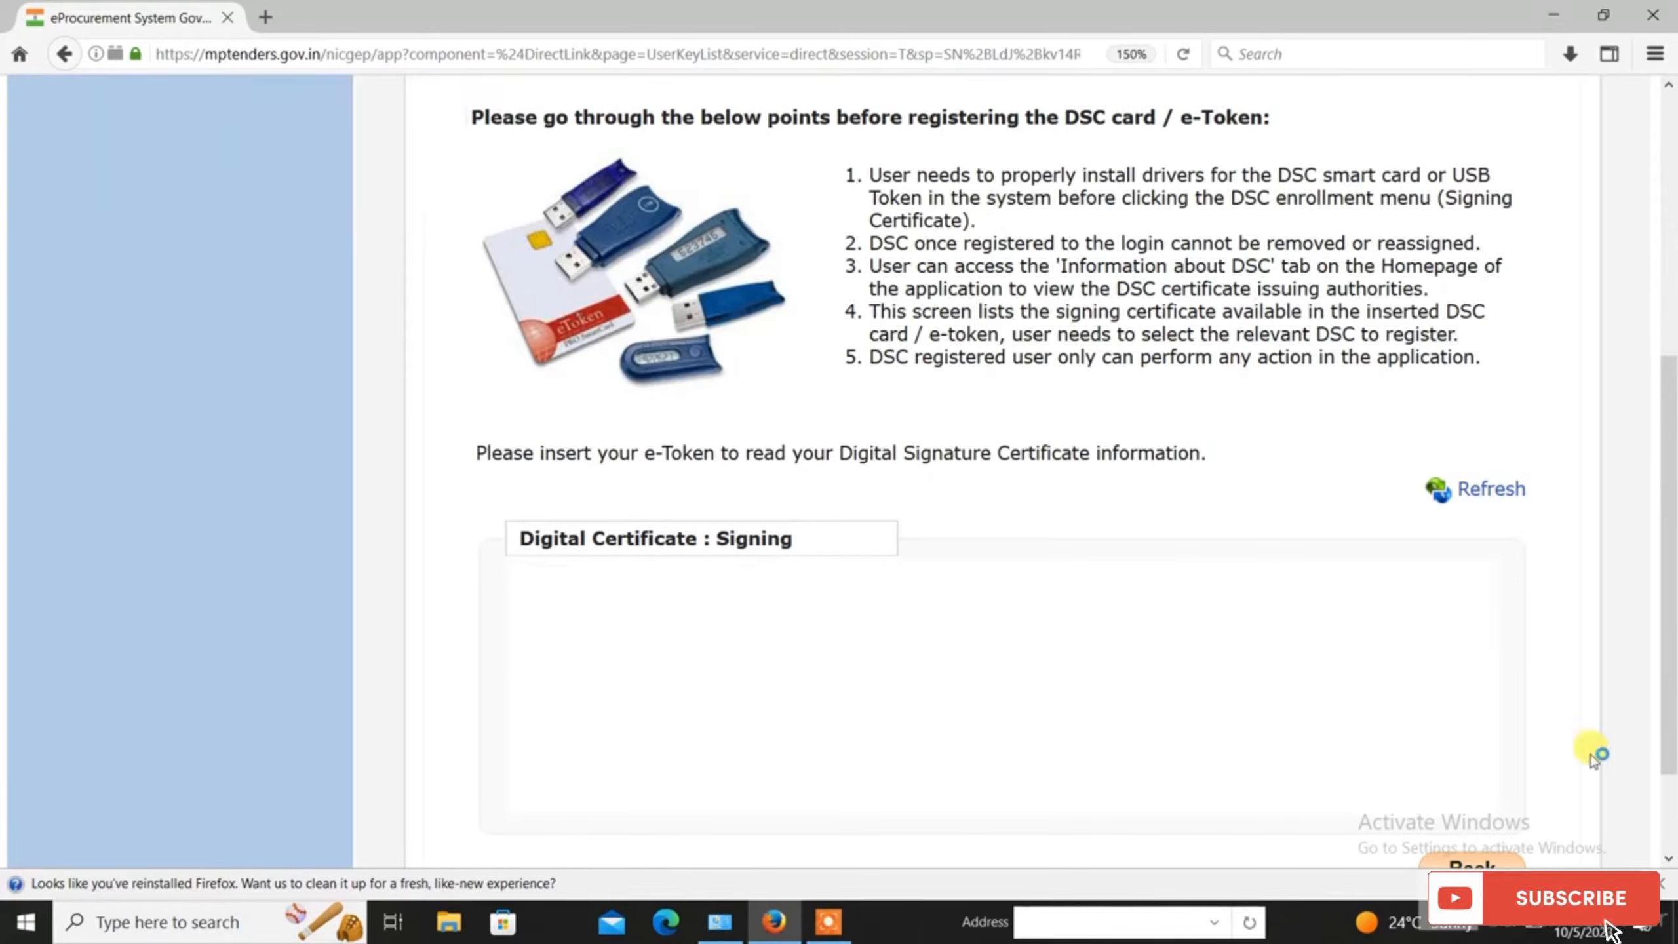
pyautogui.scroll(-2, 1259, 693)
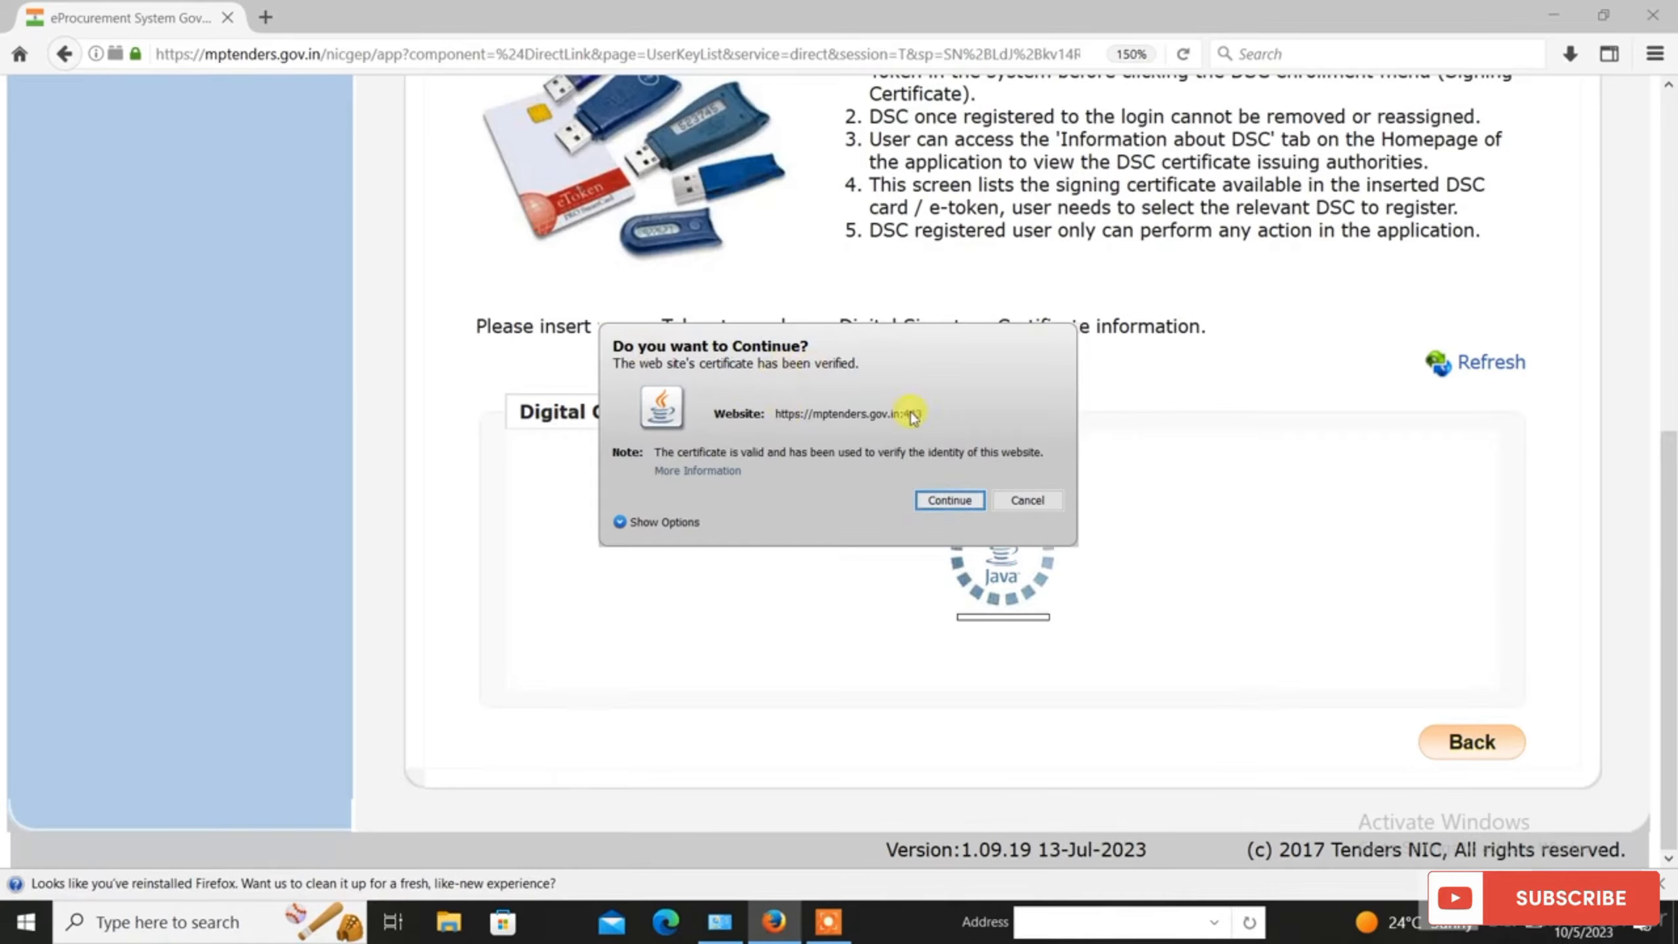
# Step: Run the Java applet and enroll the token's signing certificate, confirming the success message
pyautogui.click(951, 500)
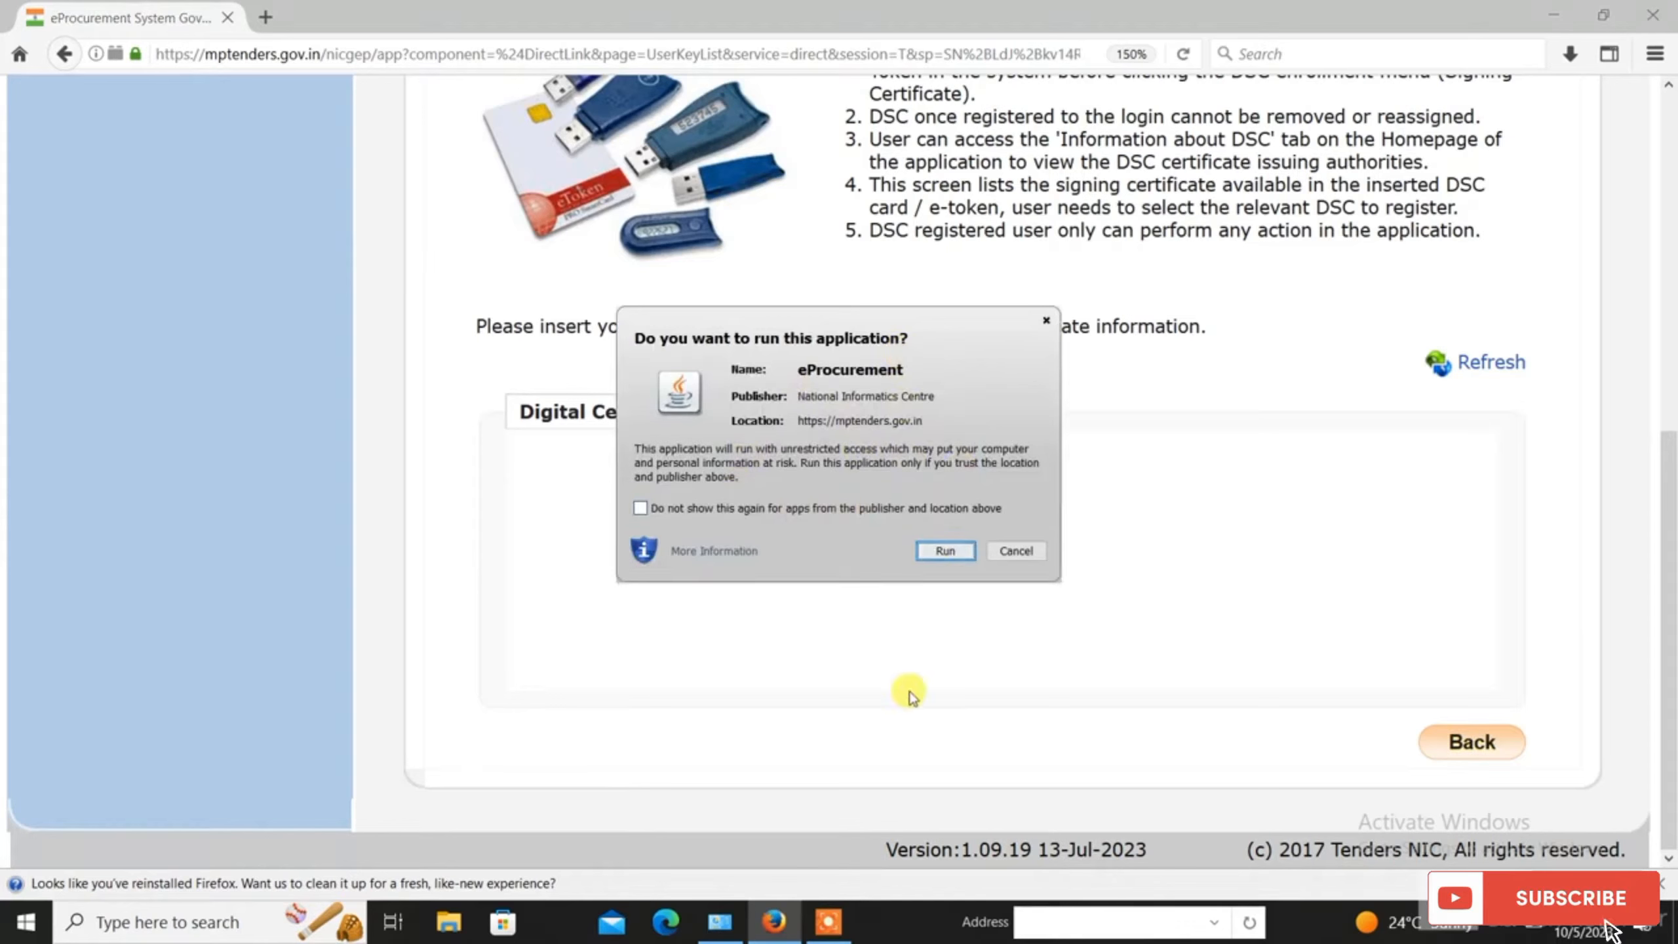
pyautogui.click(933, 560)
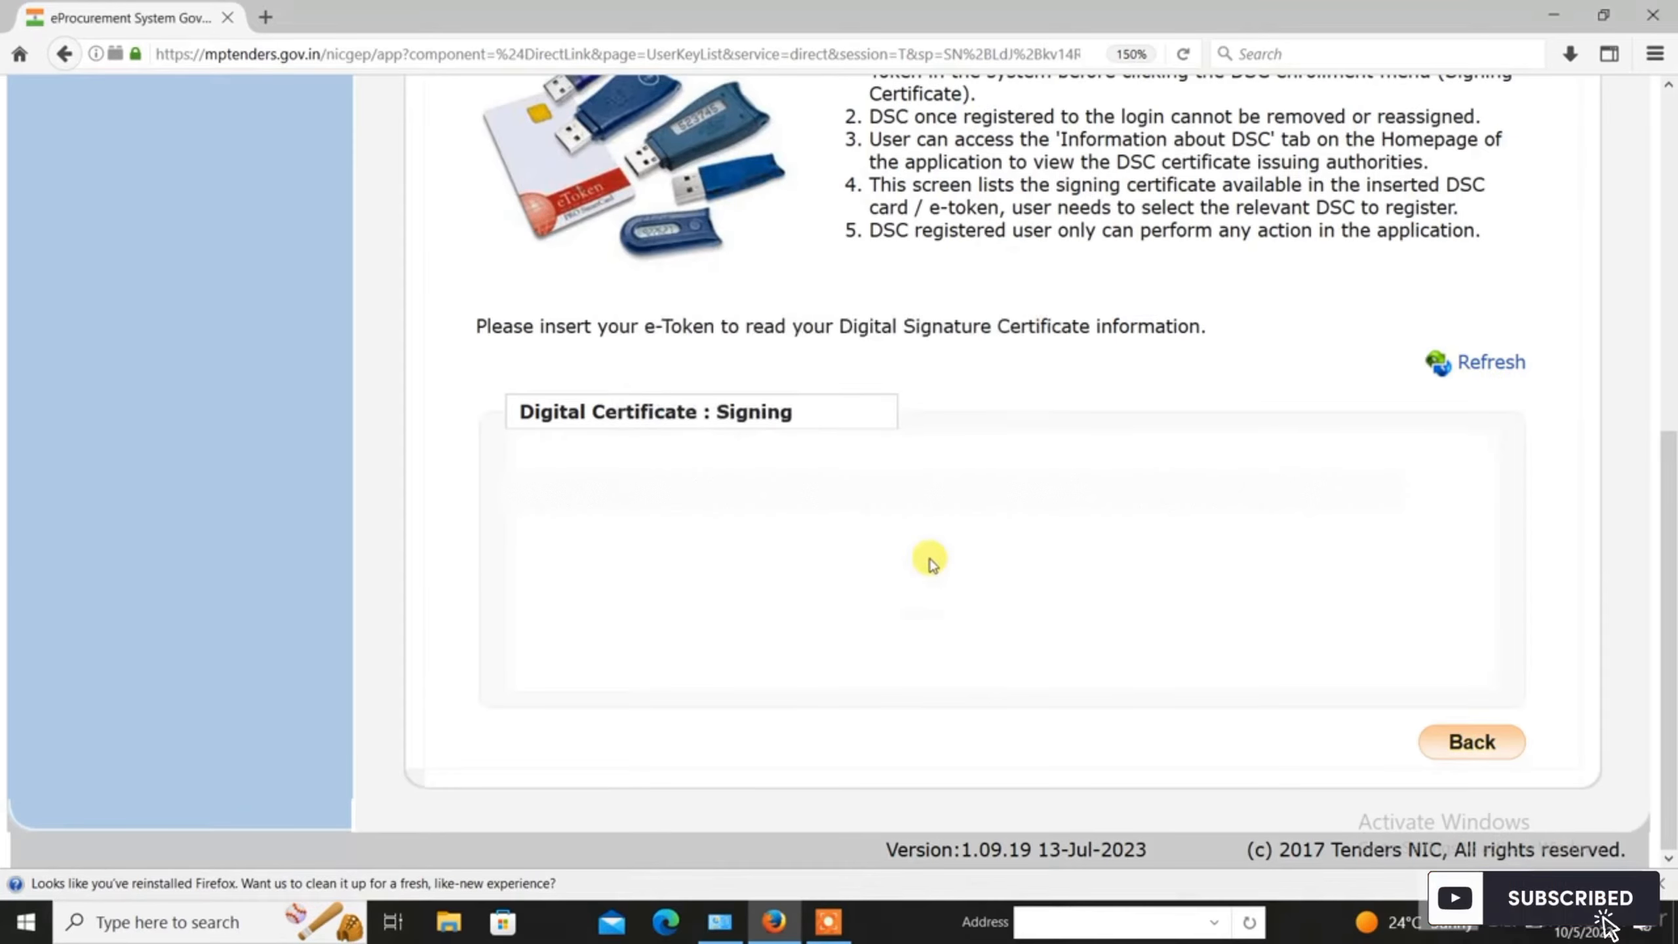
pyautogui.click(860, 481)
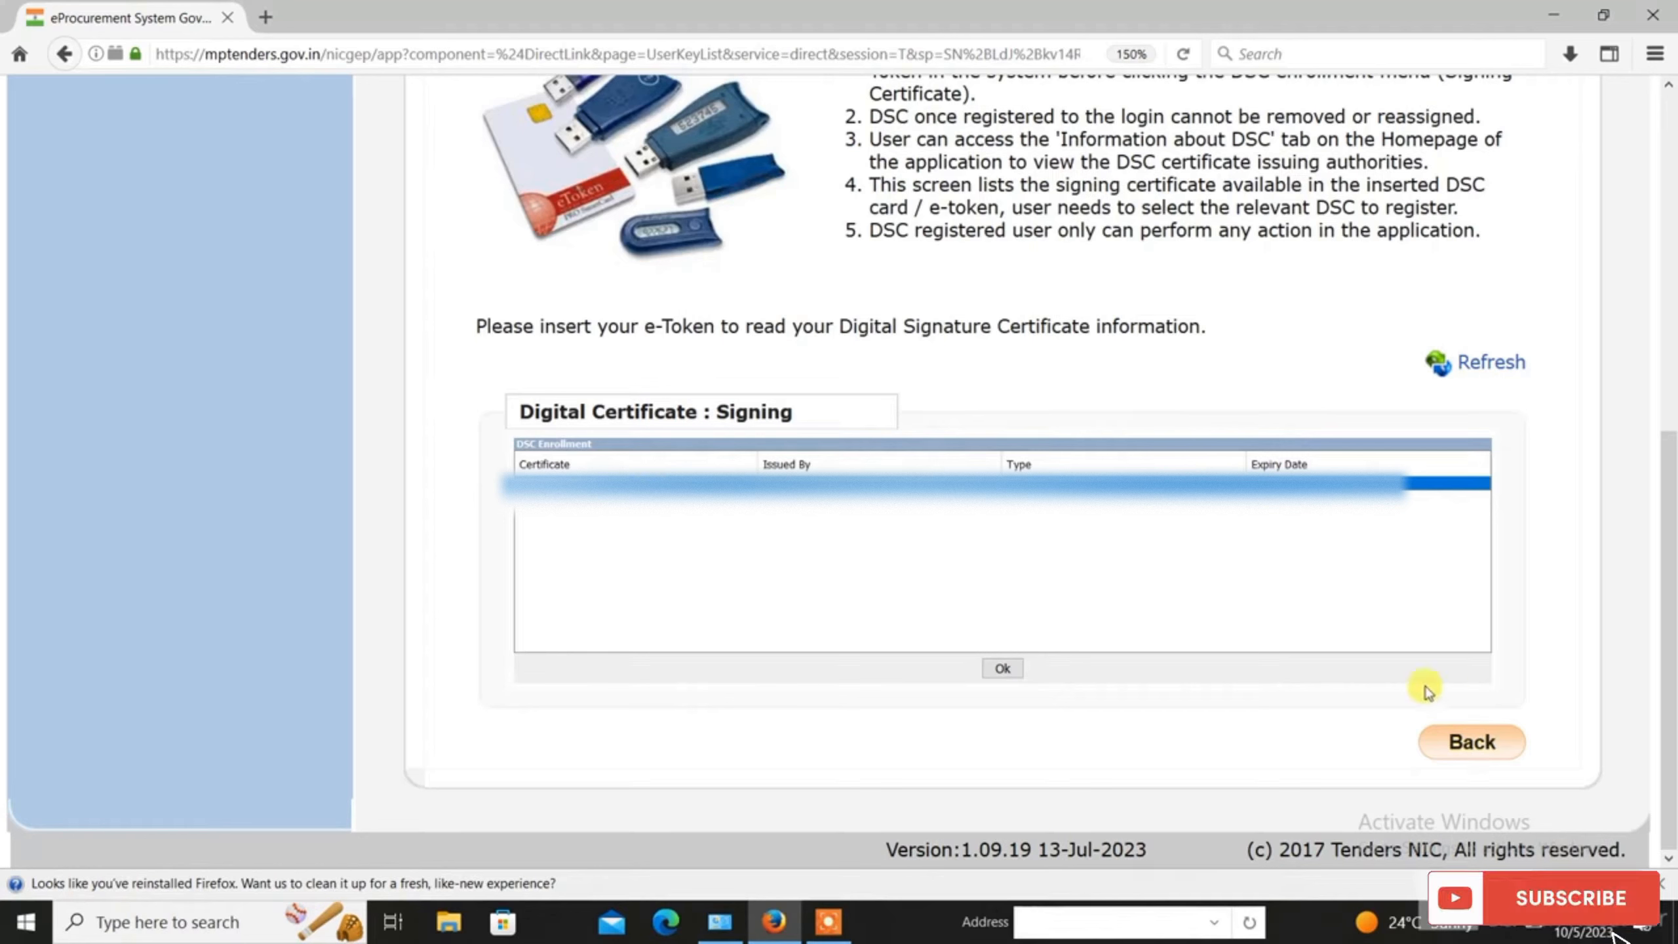
pyautogui.click(1003, 668)
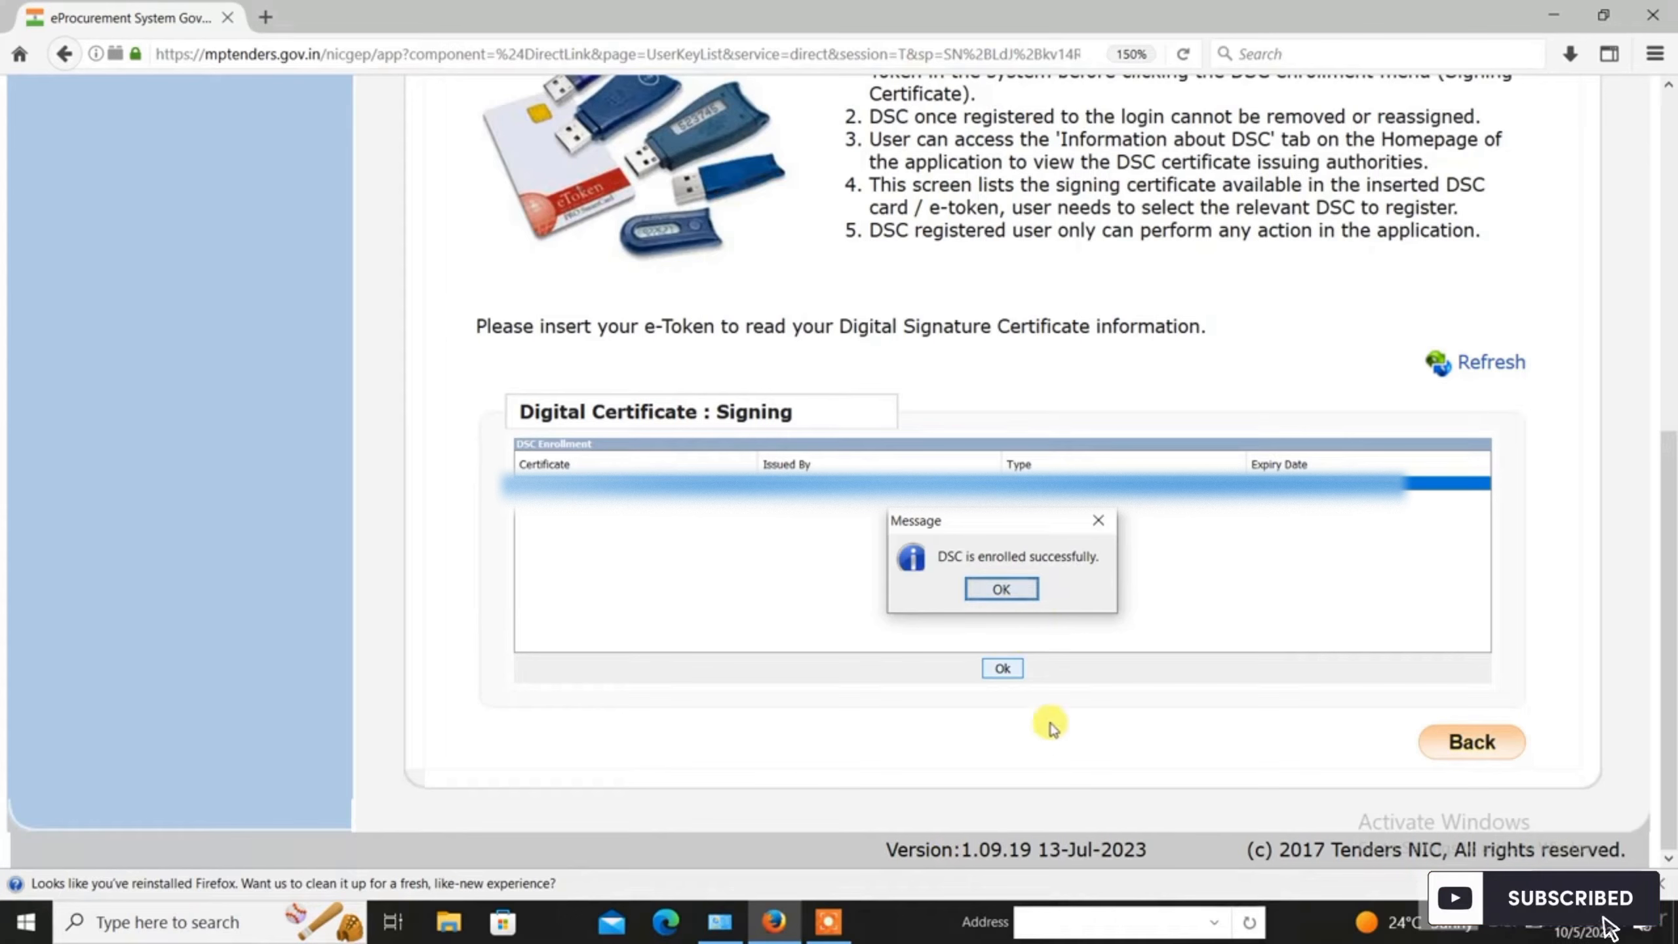
pyautogui.click(1002, 588)
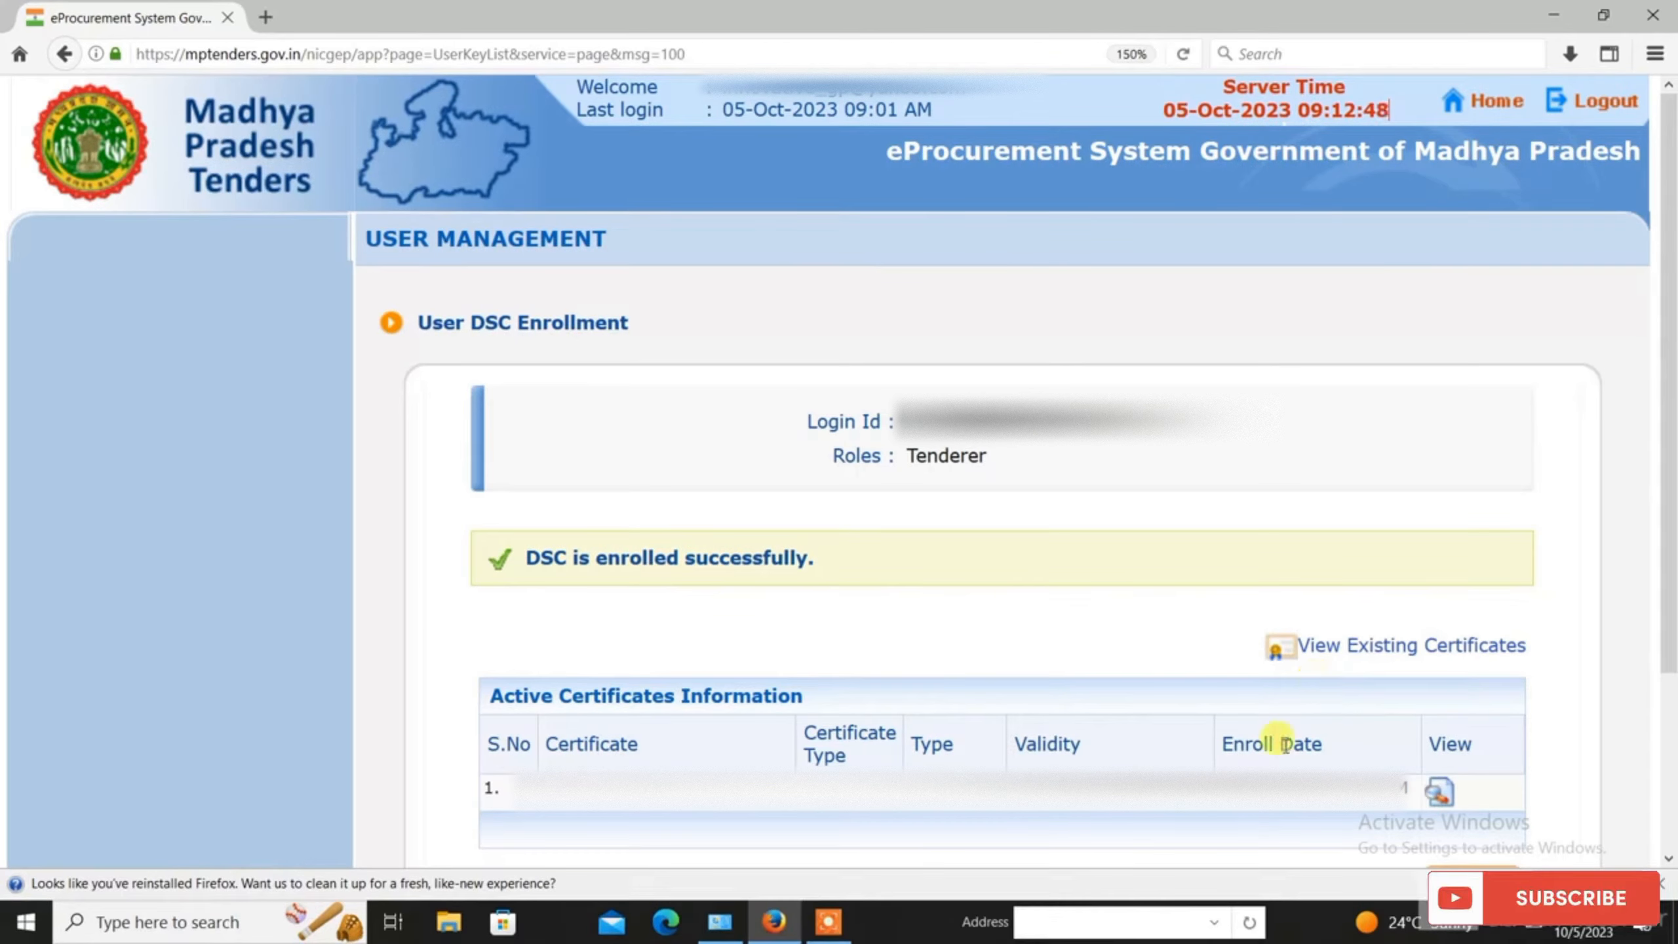
# Step: Continue with Next to the Dashboard's Registration Documents List of three bidder documents
pyautogui.scroll(-3, 1120, 709)
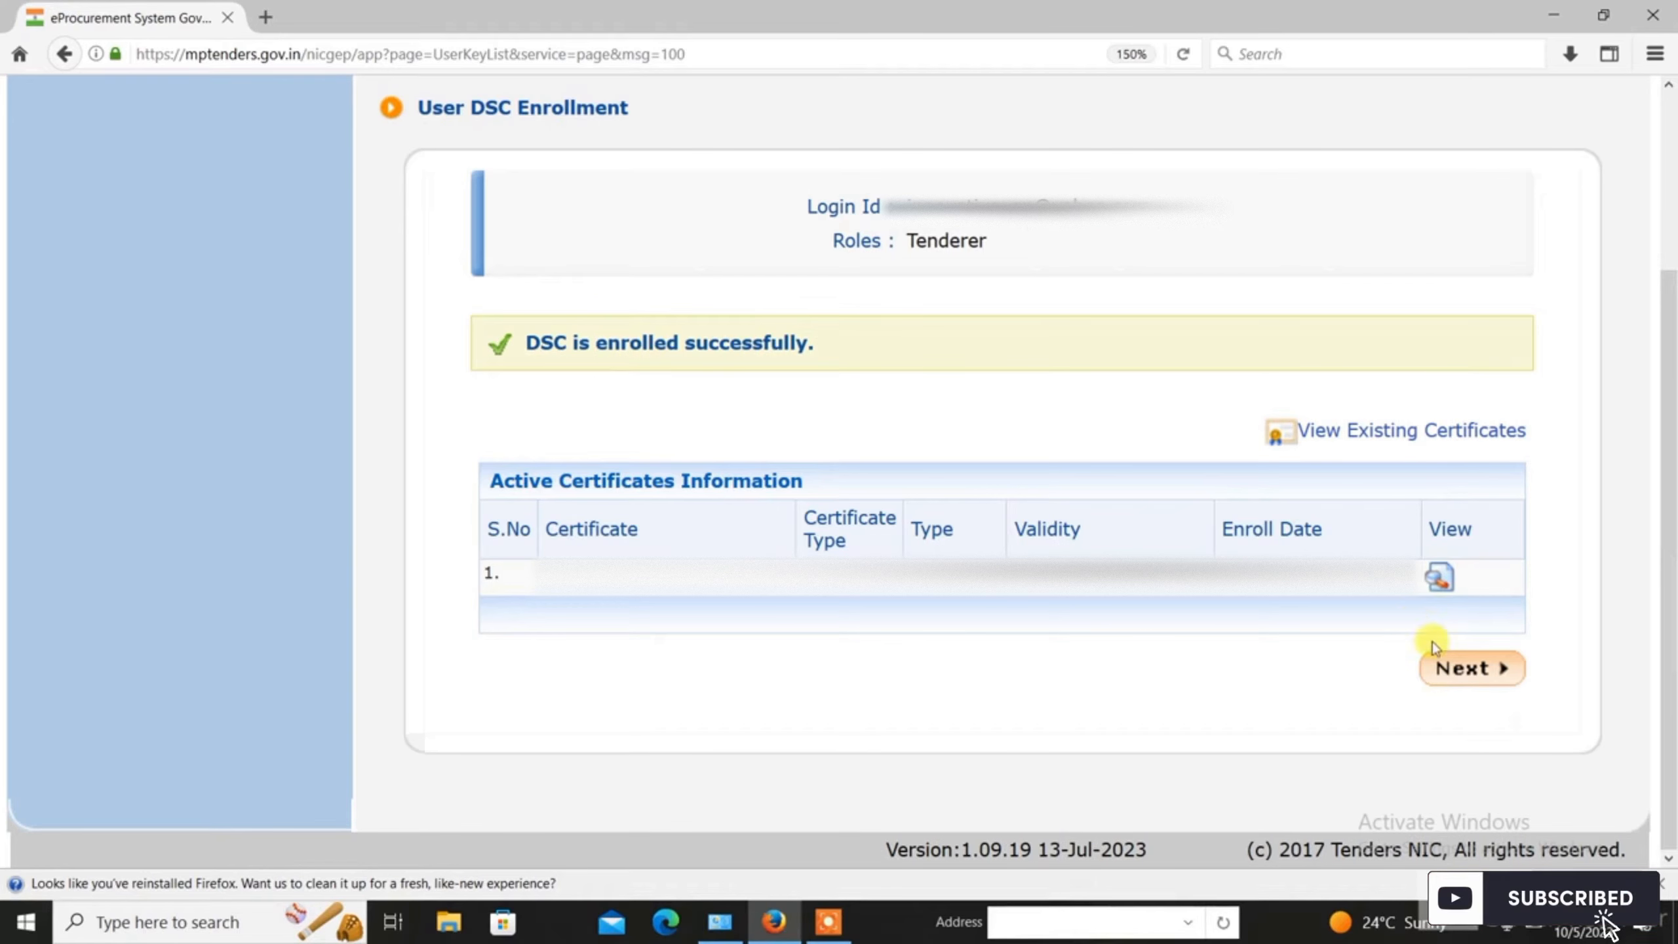
pyautogui.click(1465, 667)
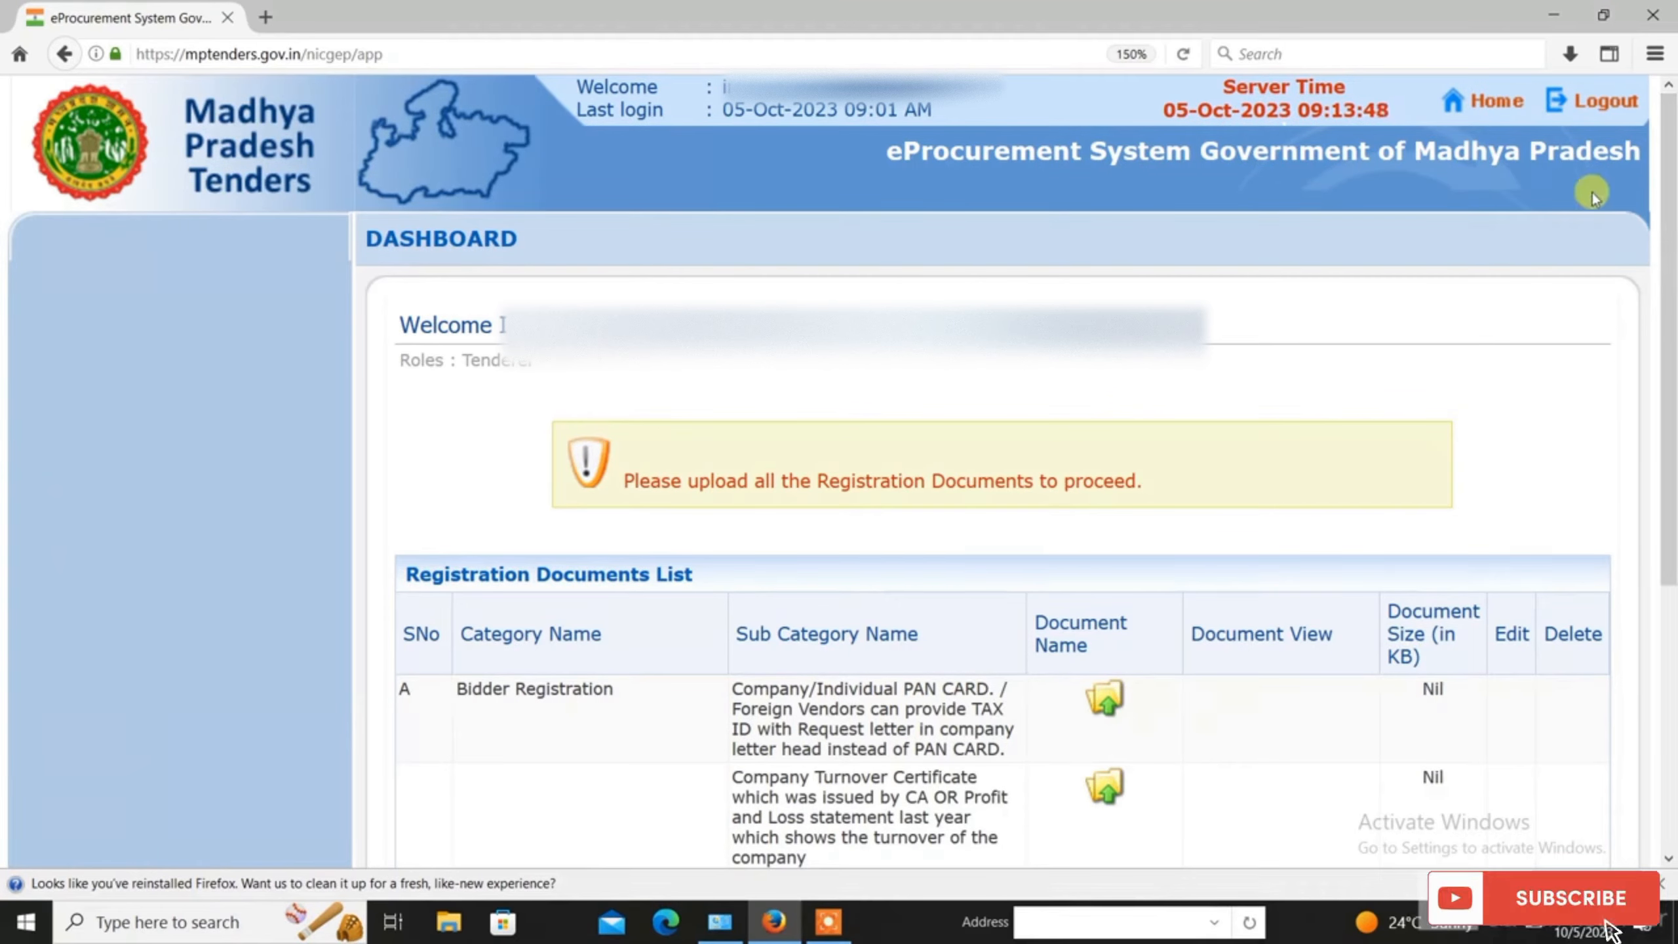
pyautogui.moveTo(1674, 365); pyautogui.dragTo(1662, 572)
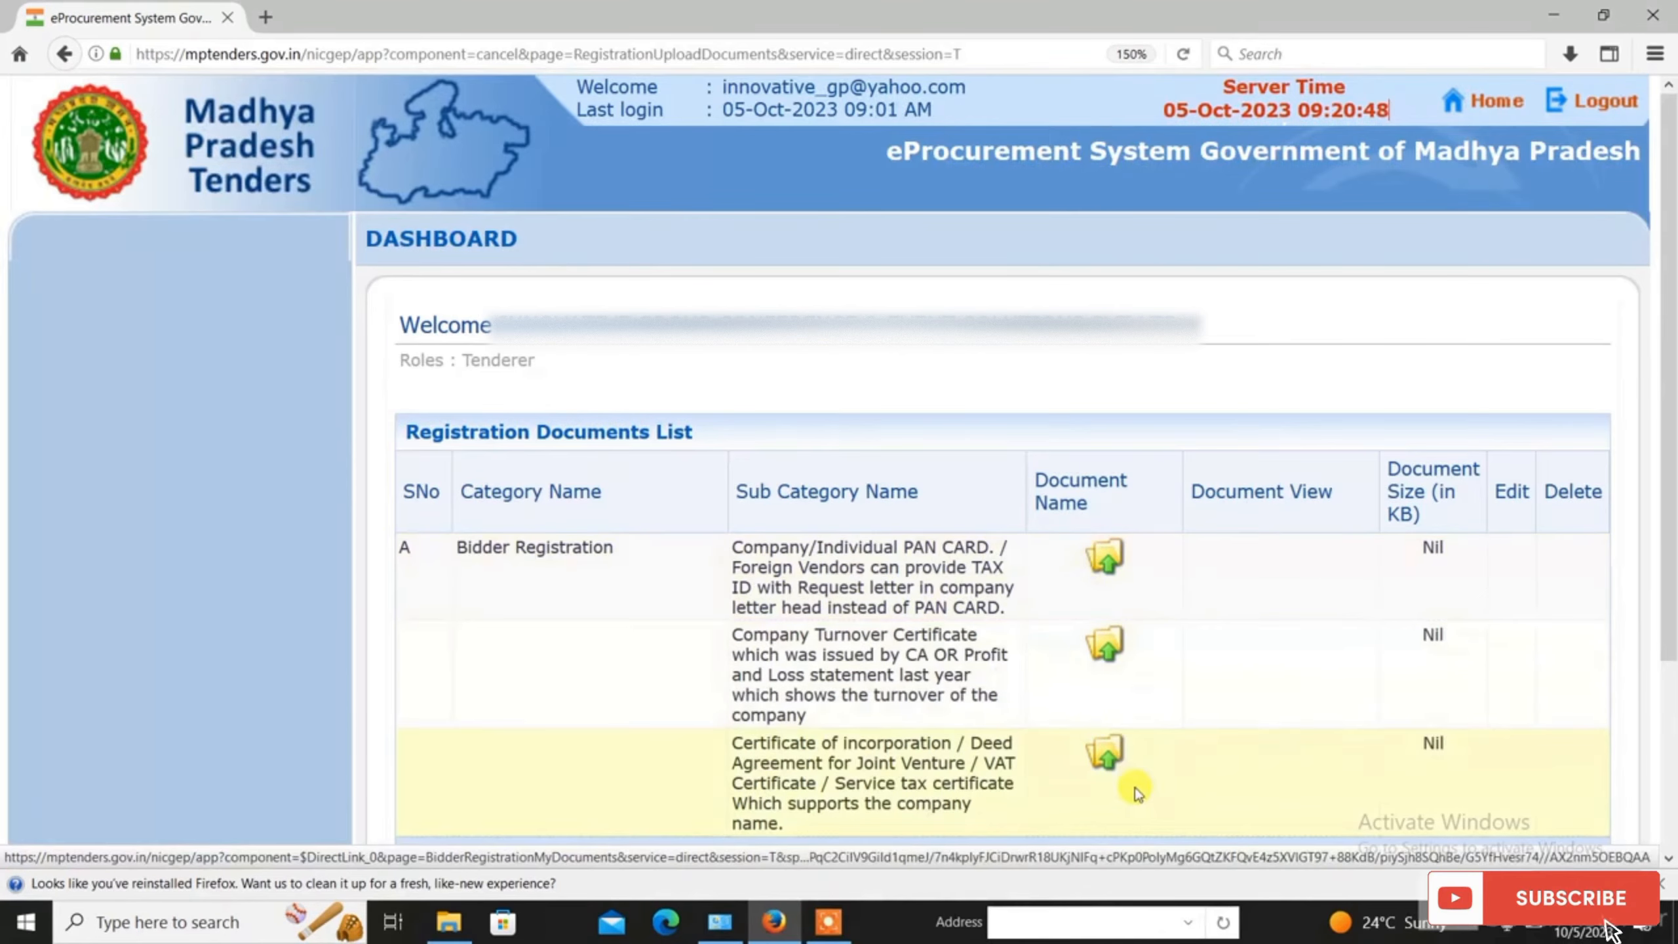
# Step: Open the PAN card uploader, run its Java app, and choose pan_card.pdf
pyautogui.click(1112, 568)
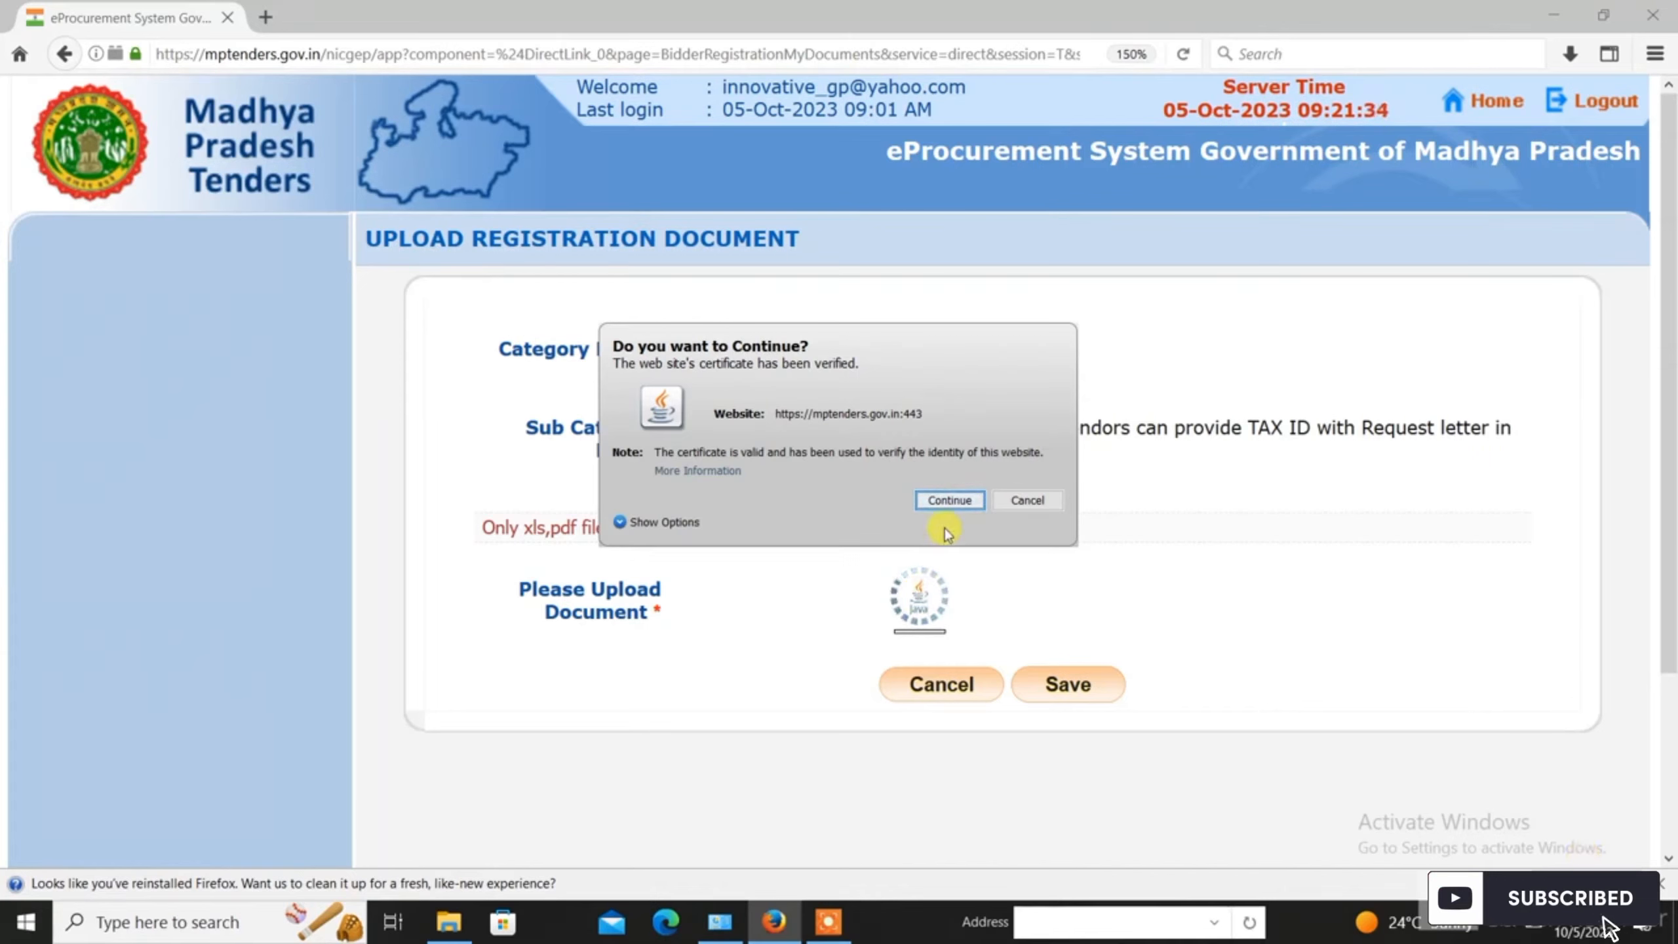
pyautogui.click(950, 500)
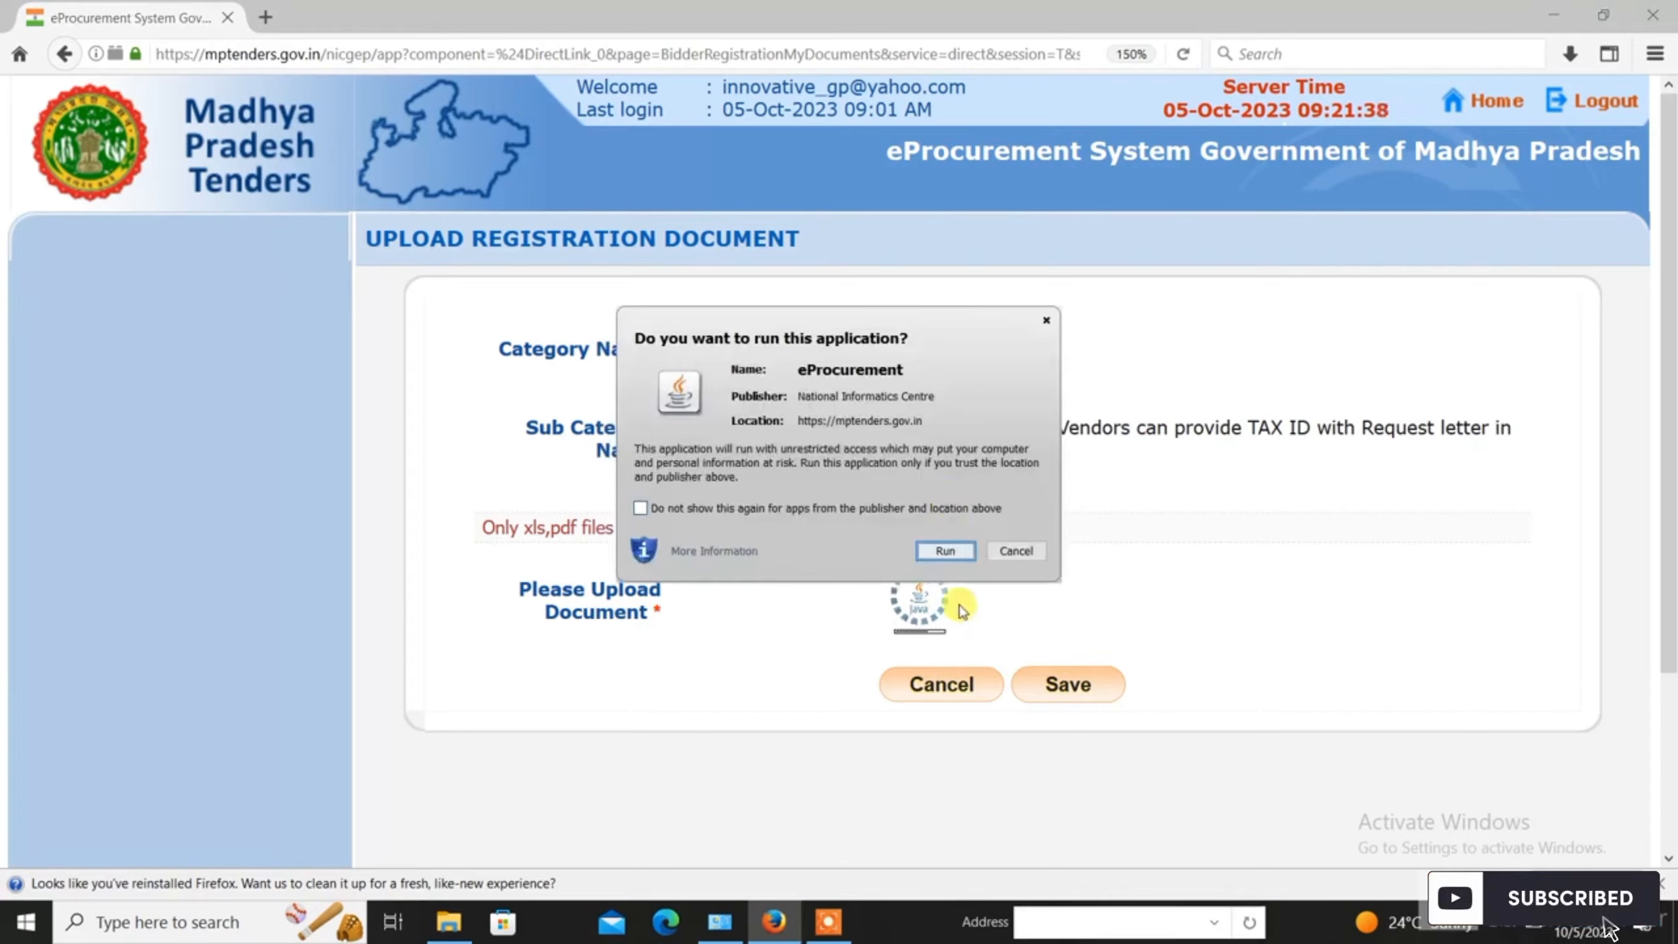
pyautogui.click(943, 551)
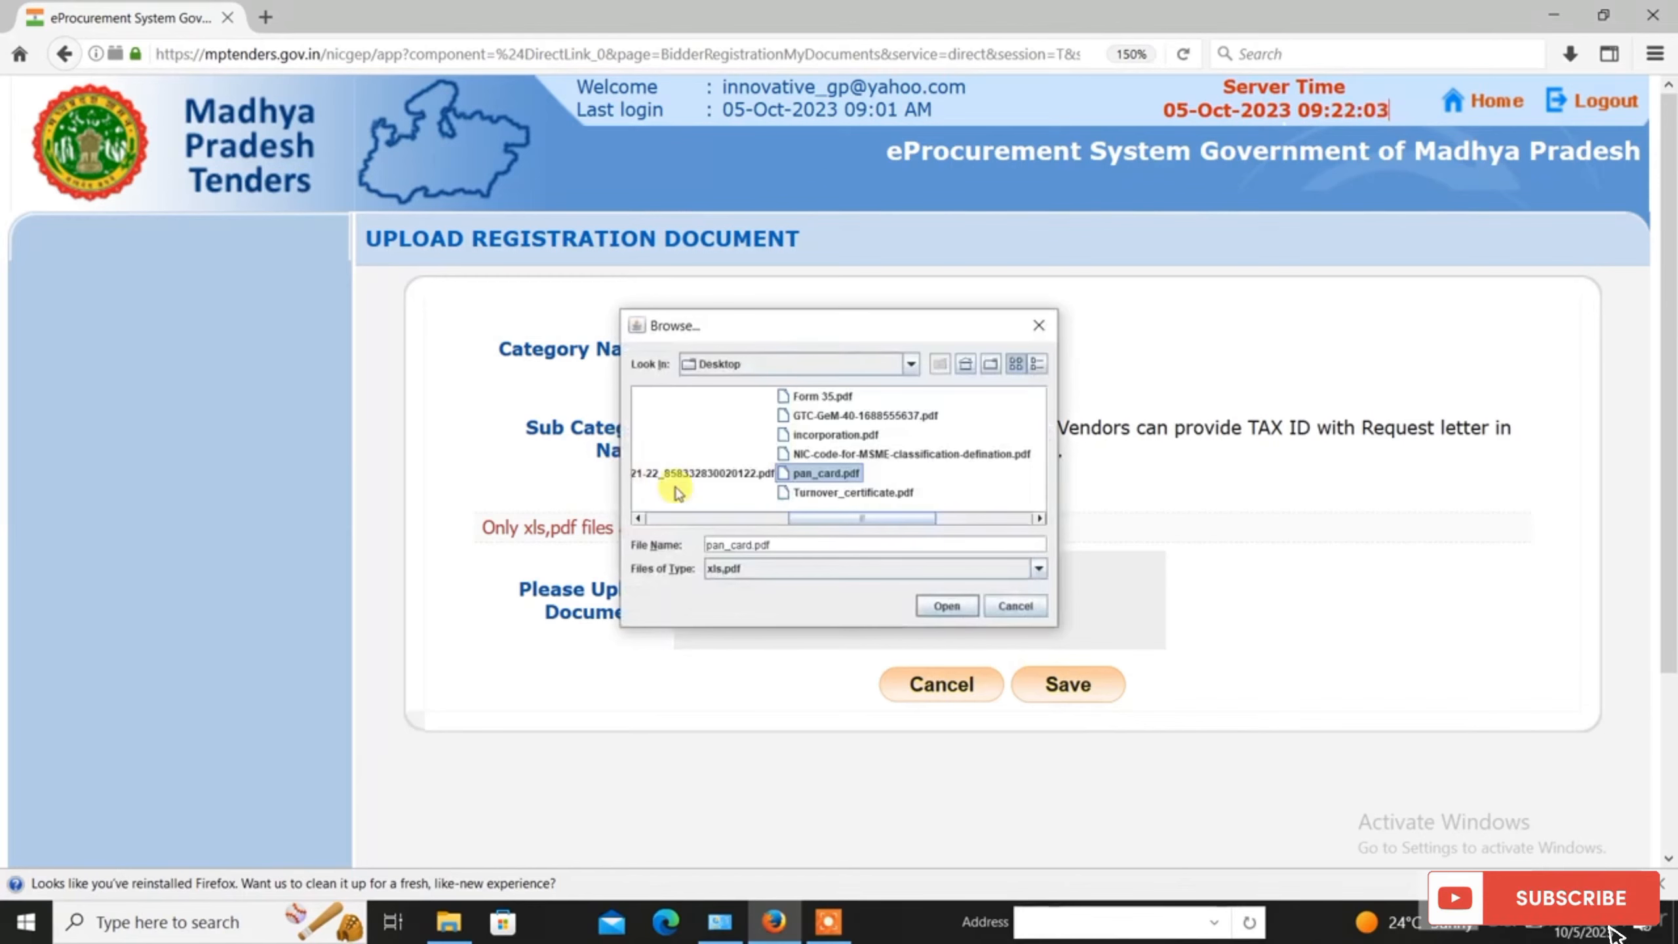
pyautogui.click(952, 613)
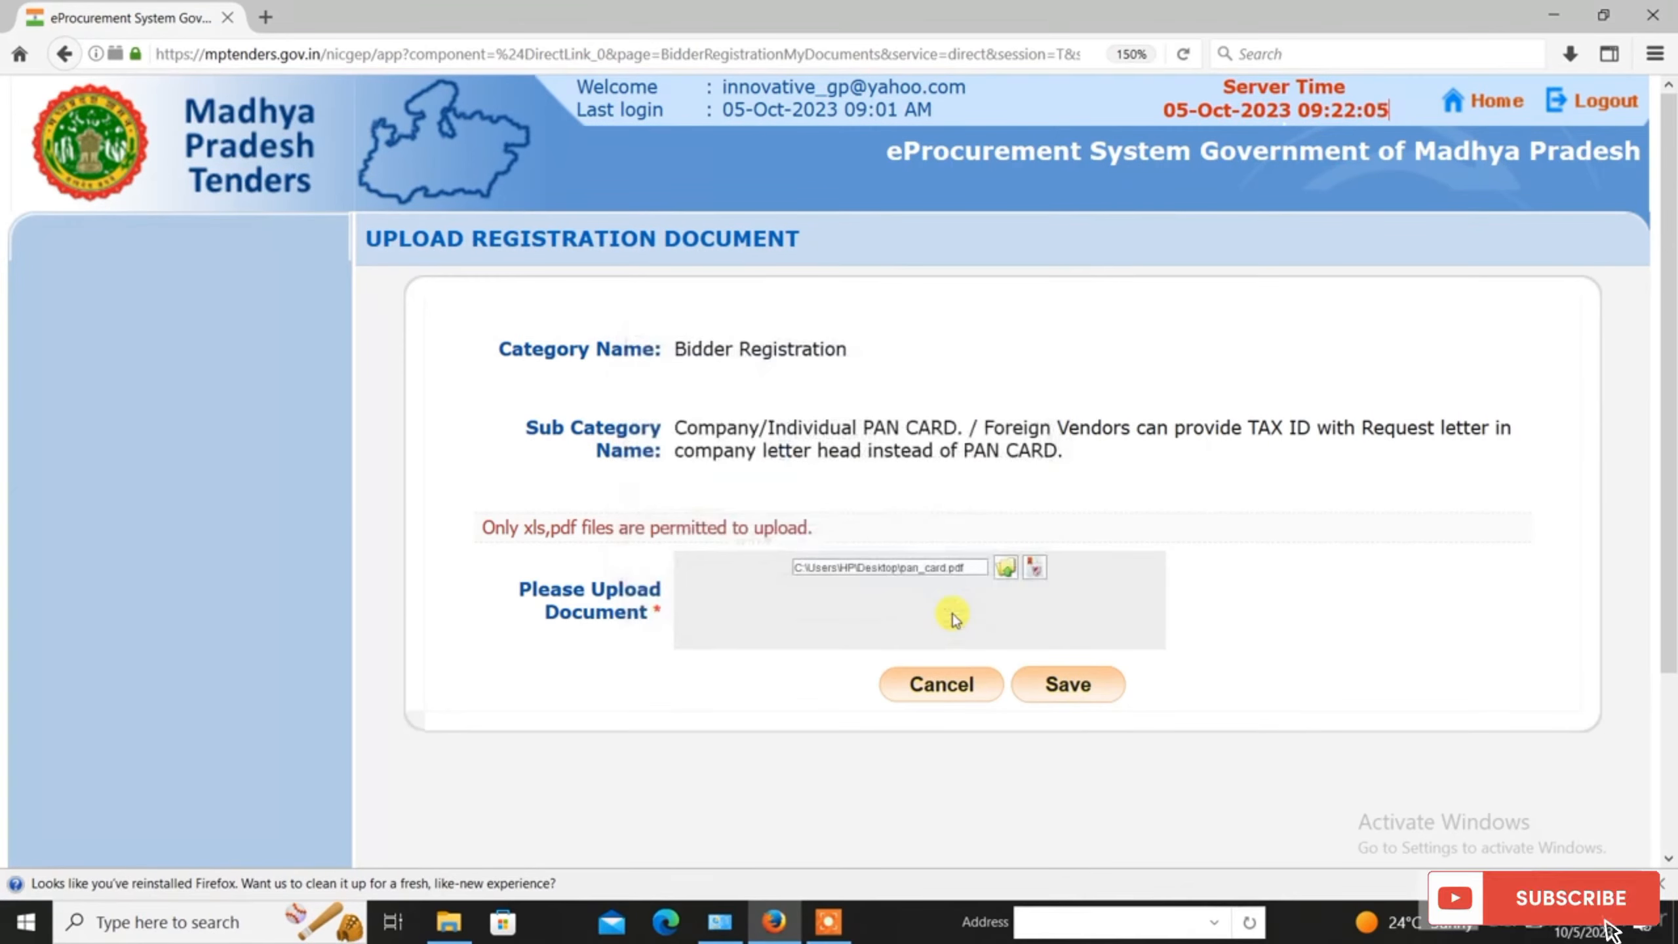
# Step: Sign pan_card.pdf with the token's User PIN and save it as the PAN card document
pyautogui.click(1032, 568)
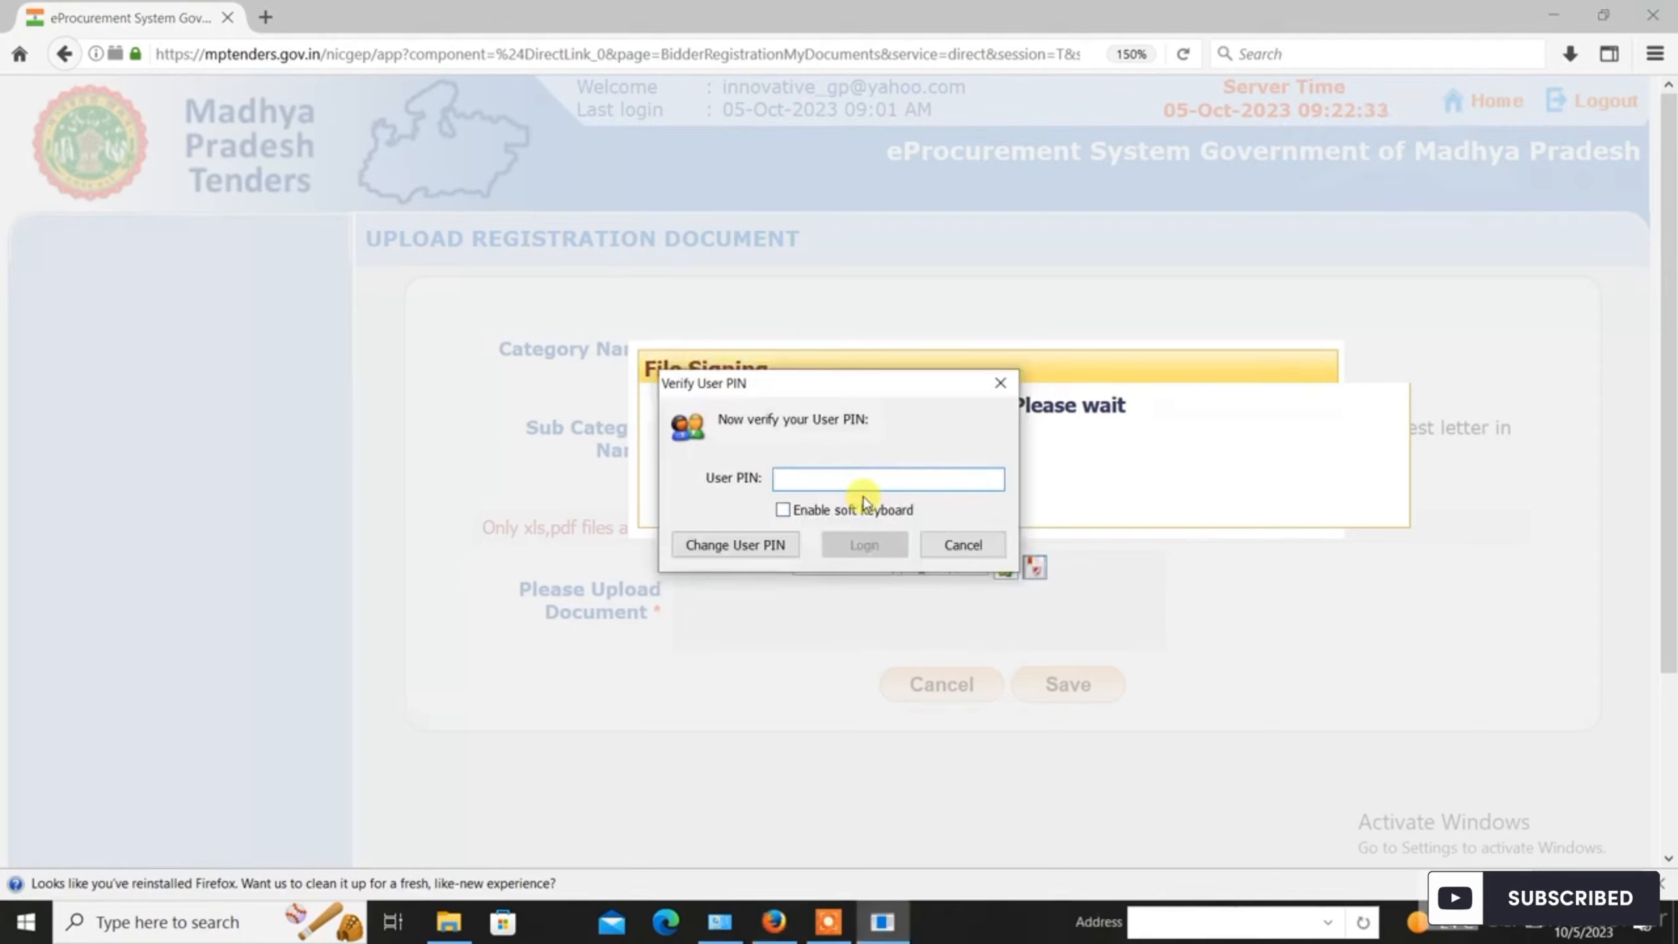
pyautogui.write('••••••••••')
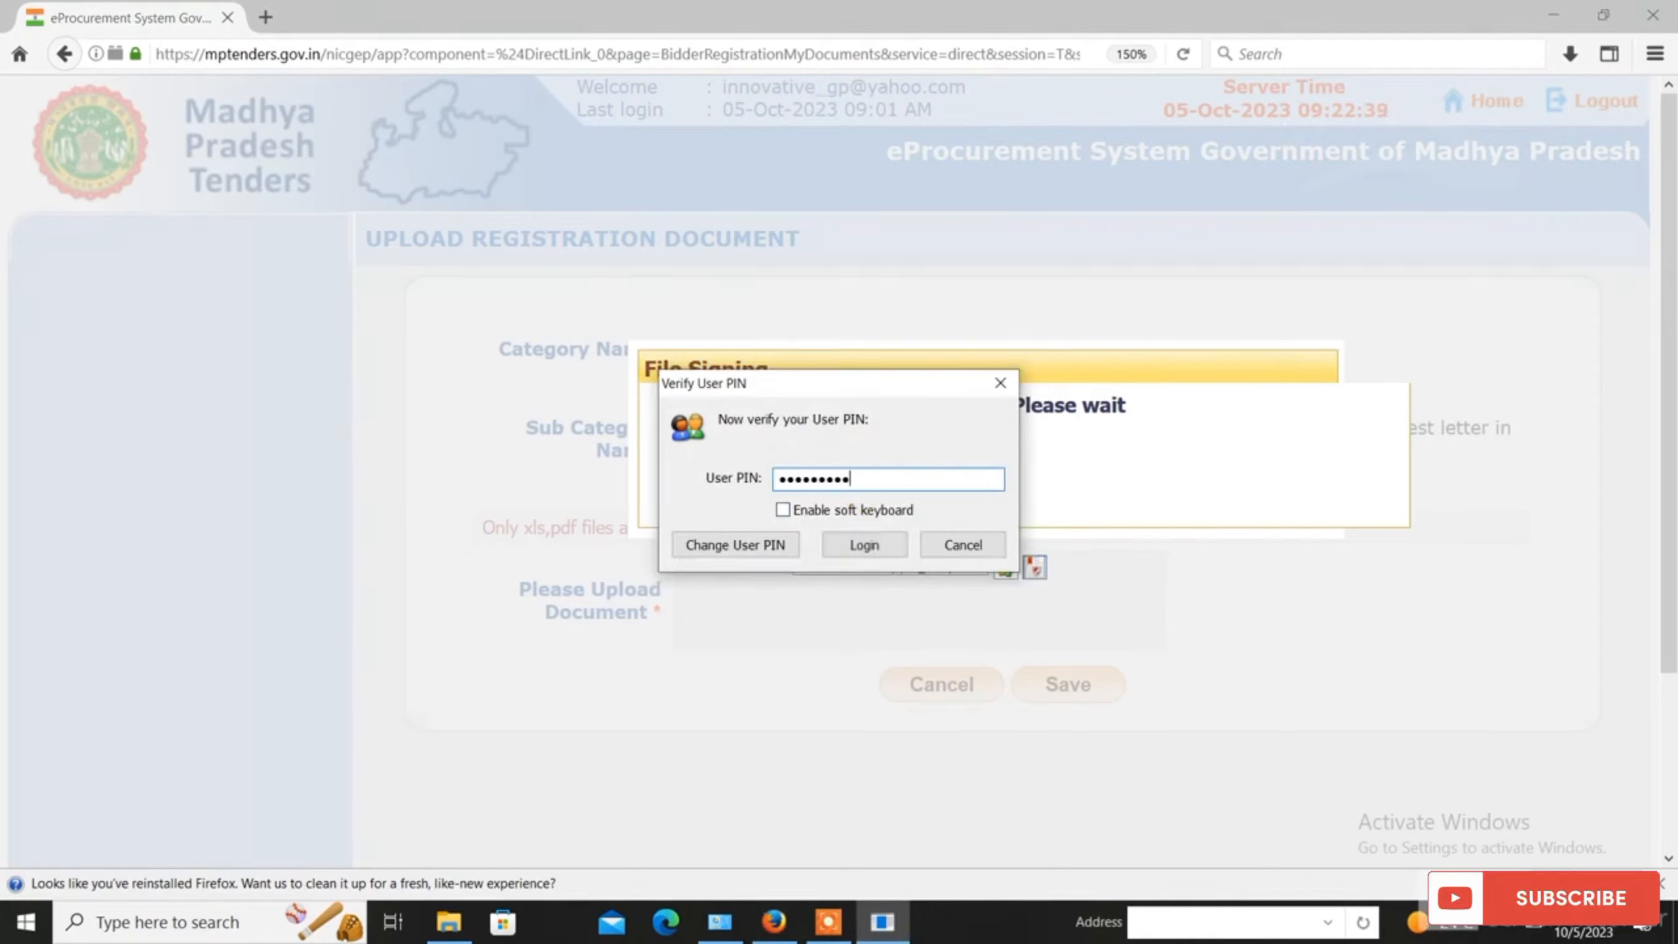
pyautogui.click(858, 545)
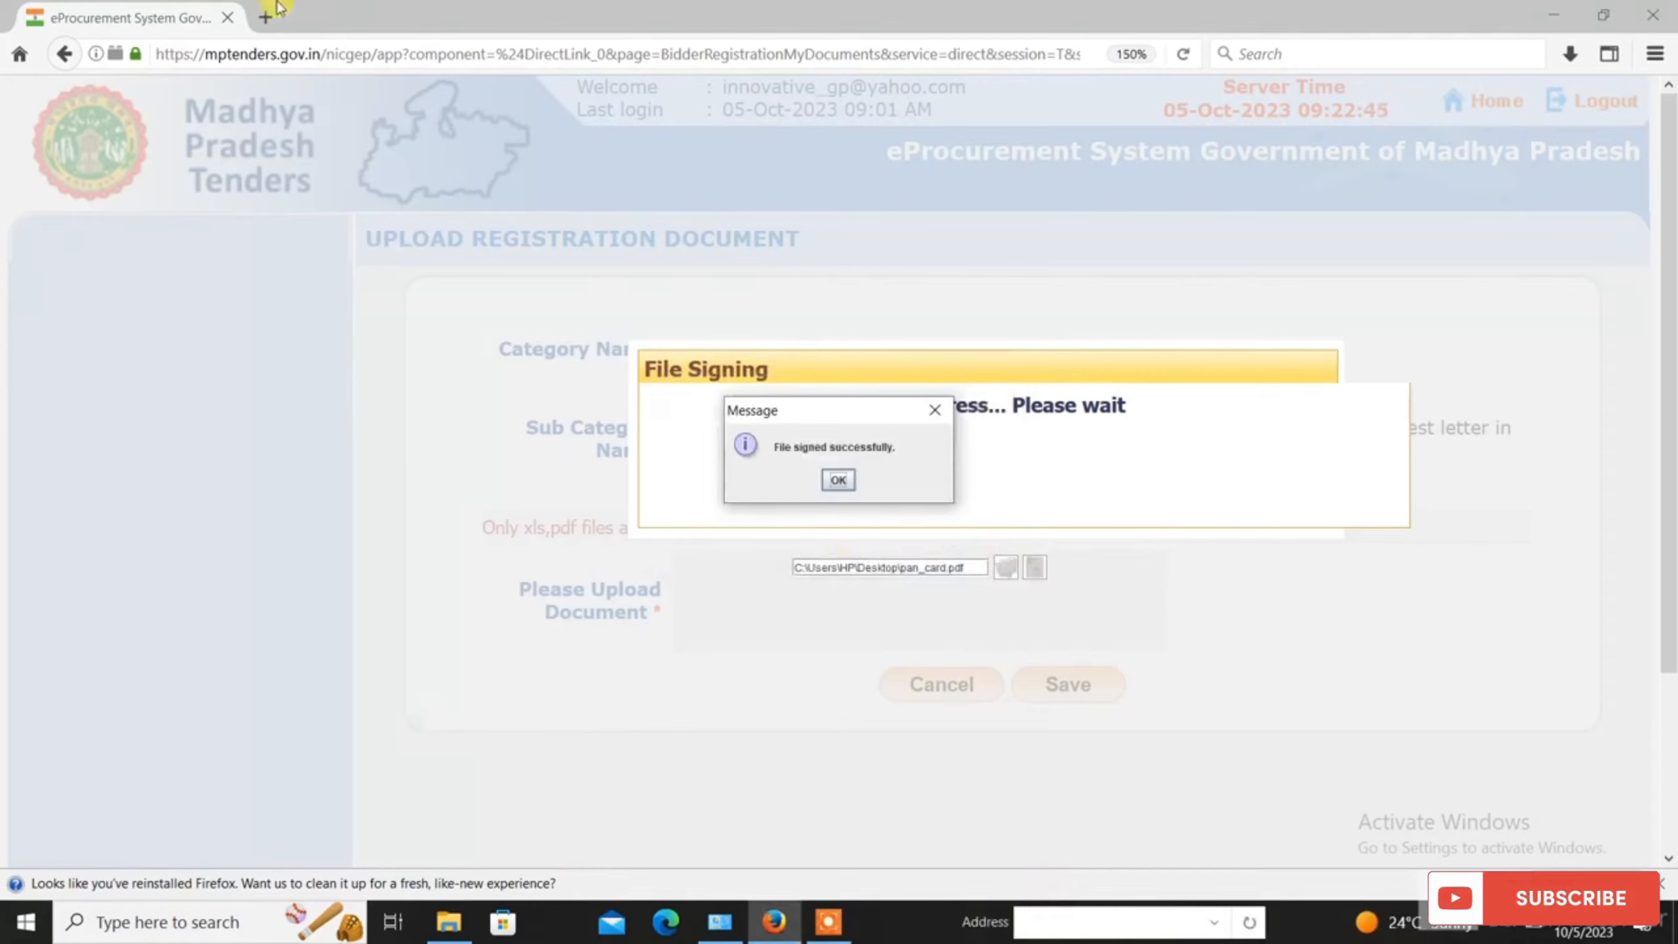
pyautogui.click(838, 480)
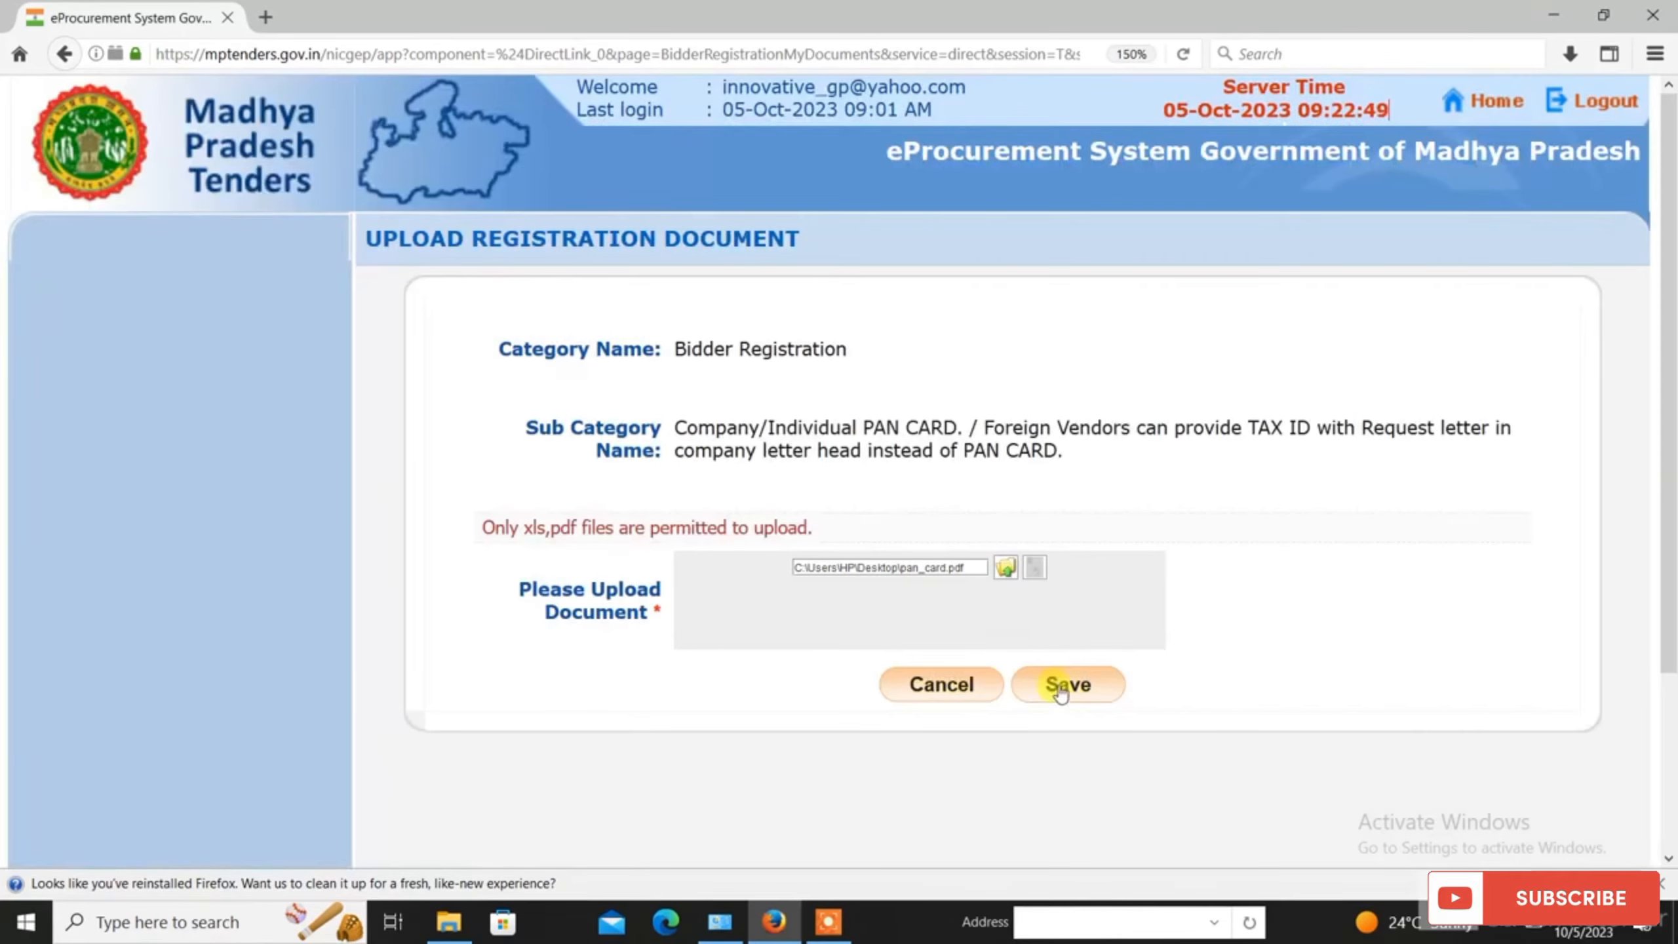
pyautogui.click(1064, 685)
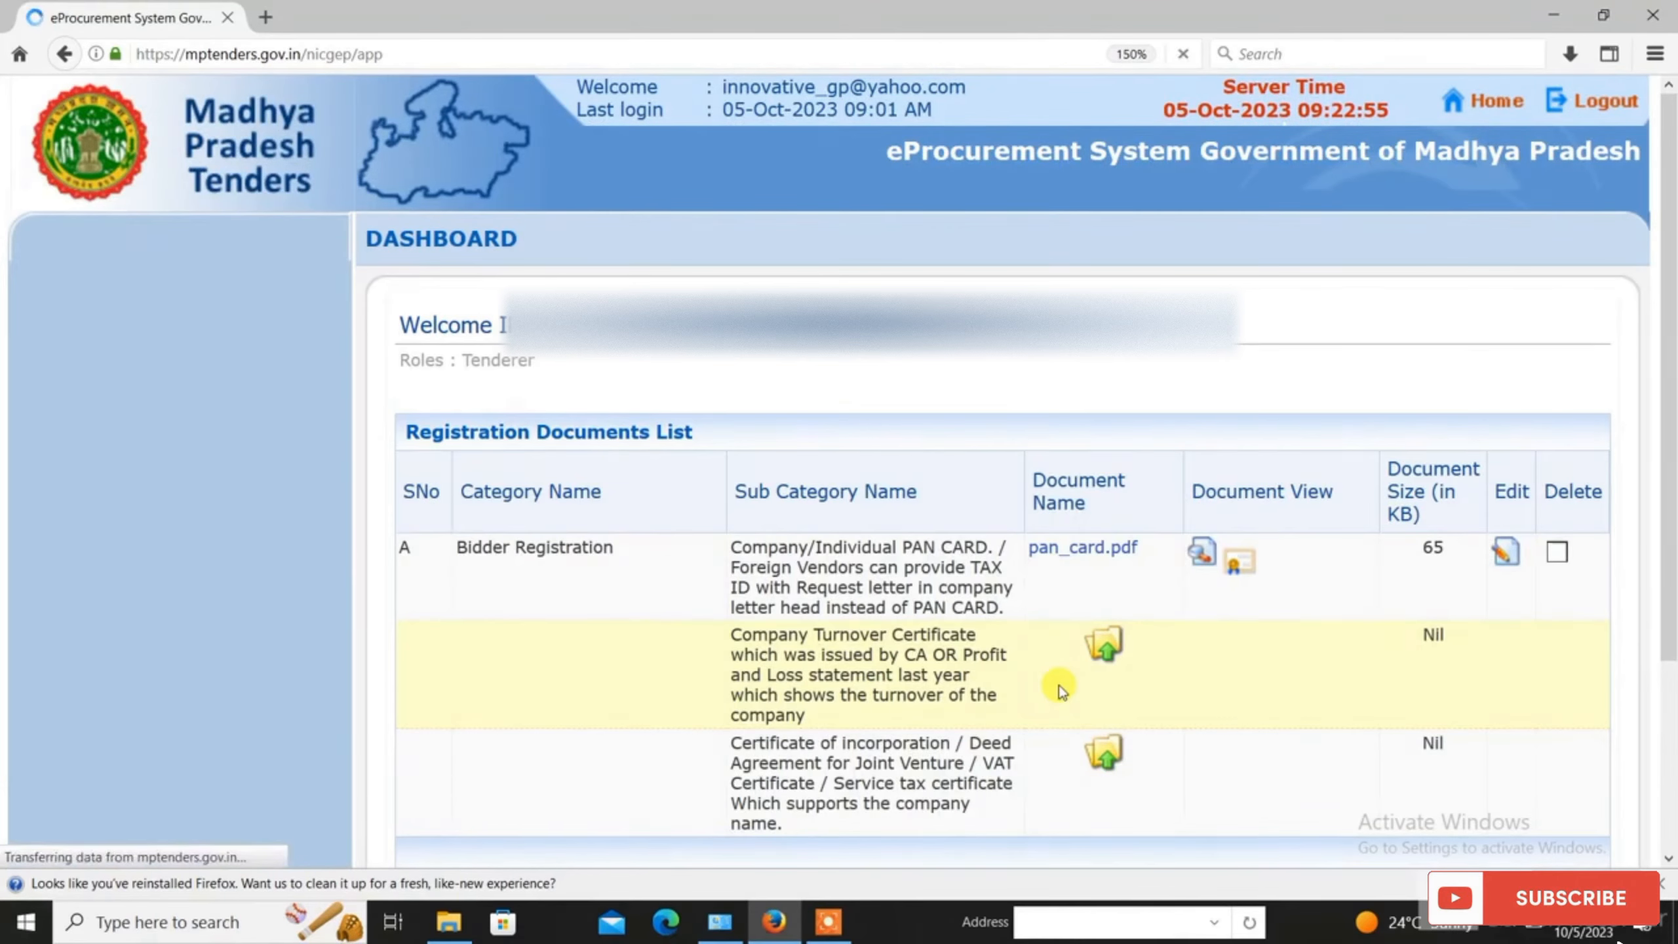
# Step: Submit the three registration documents to reach the Online Payment Gateway showing the 590 fee
pyautogui.scroll(-2, 1645, 459)
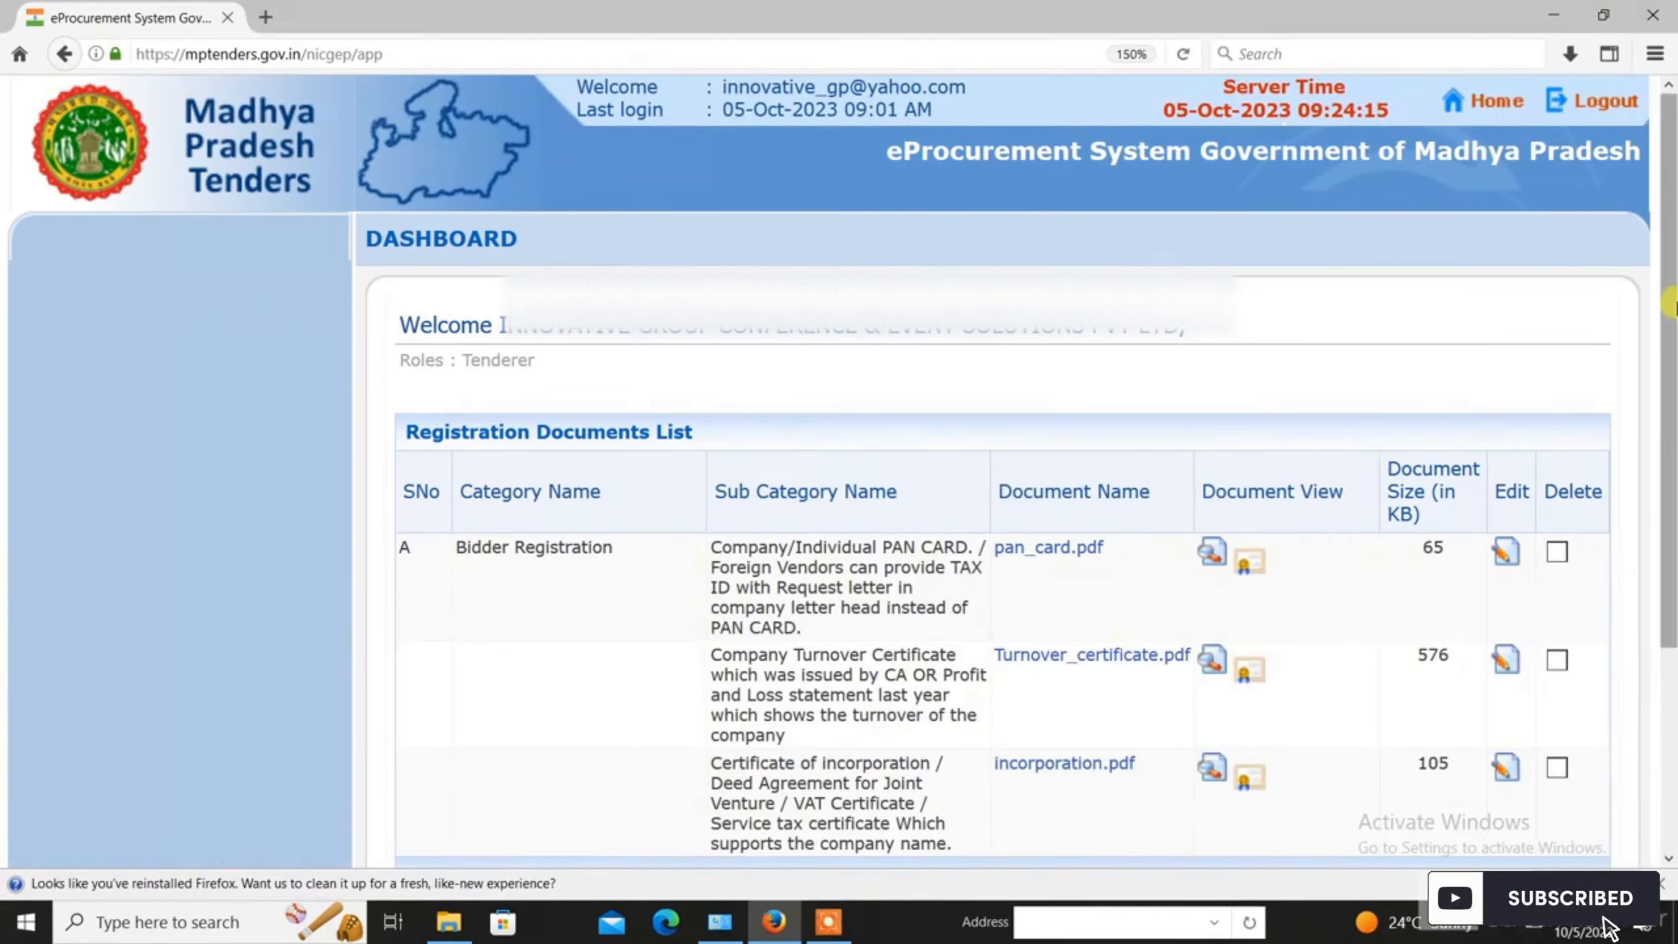
pyautogui.scroll(-3, 1655, 522)
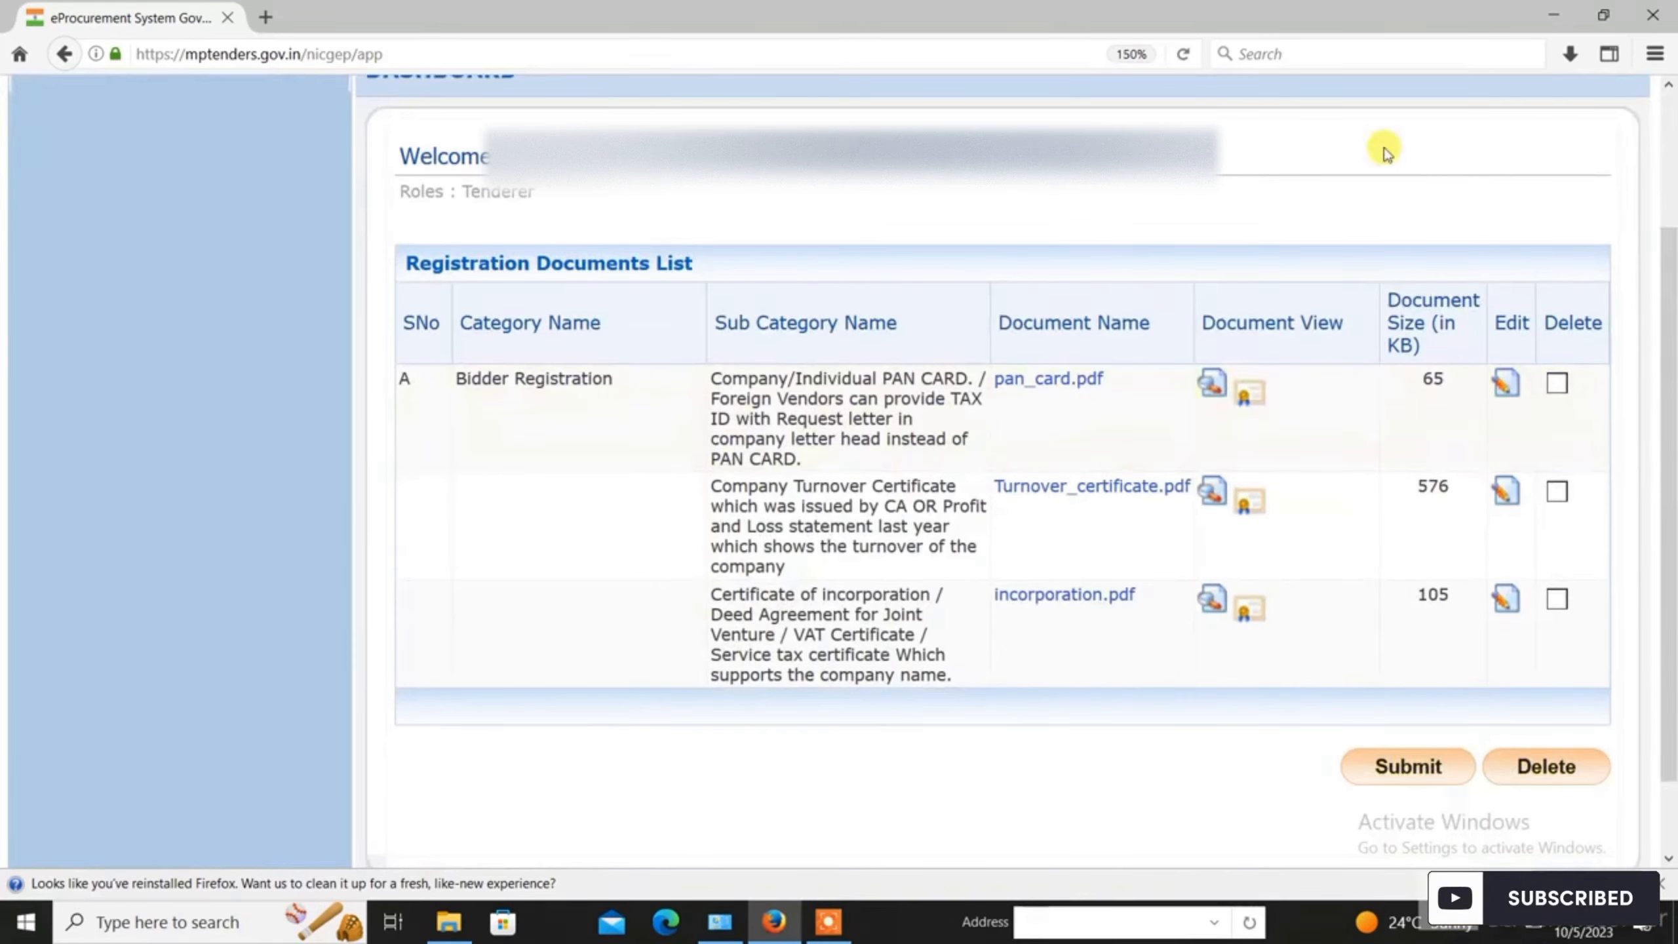
pyautogui.click(1419, 769)
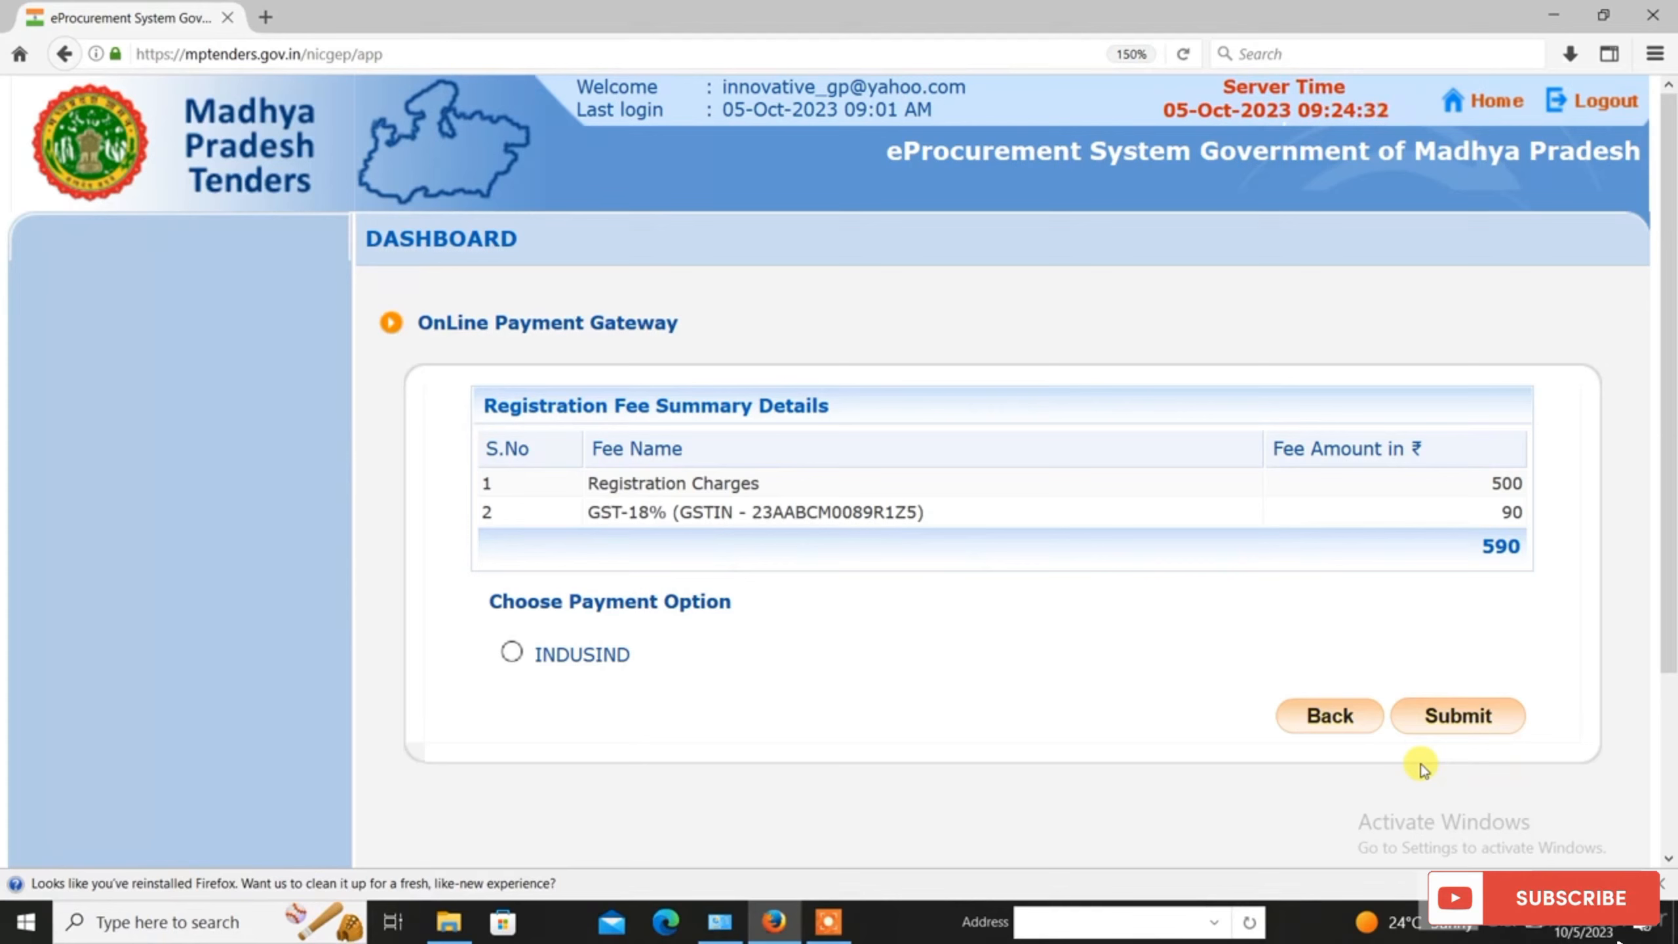
# Step: Pay the 590 fee via INDUSIND and accept the Payment Verification terms
pyautogui.click(511, 651)
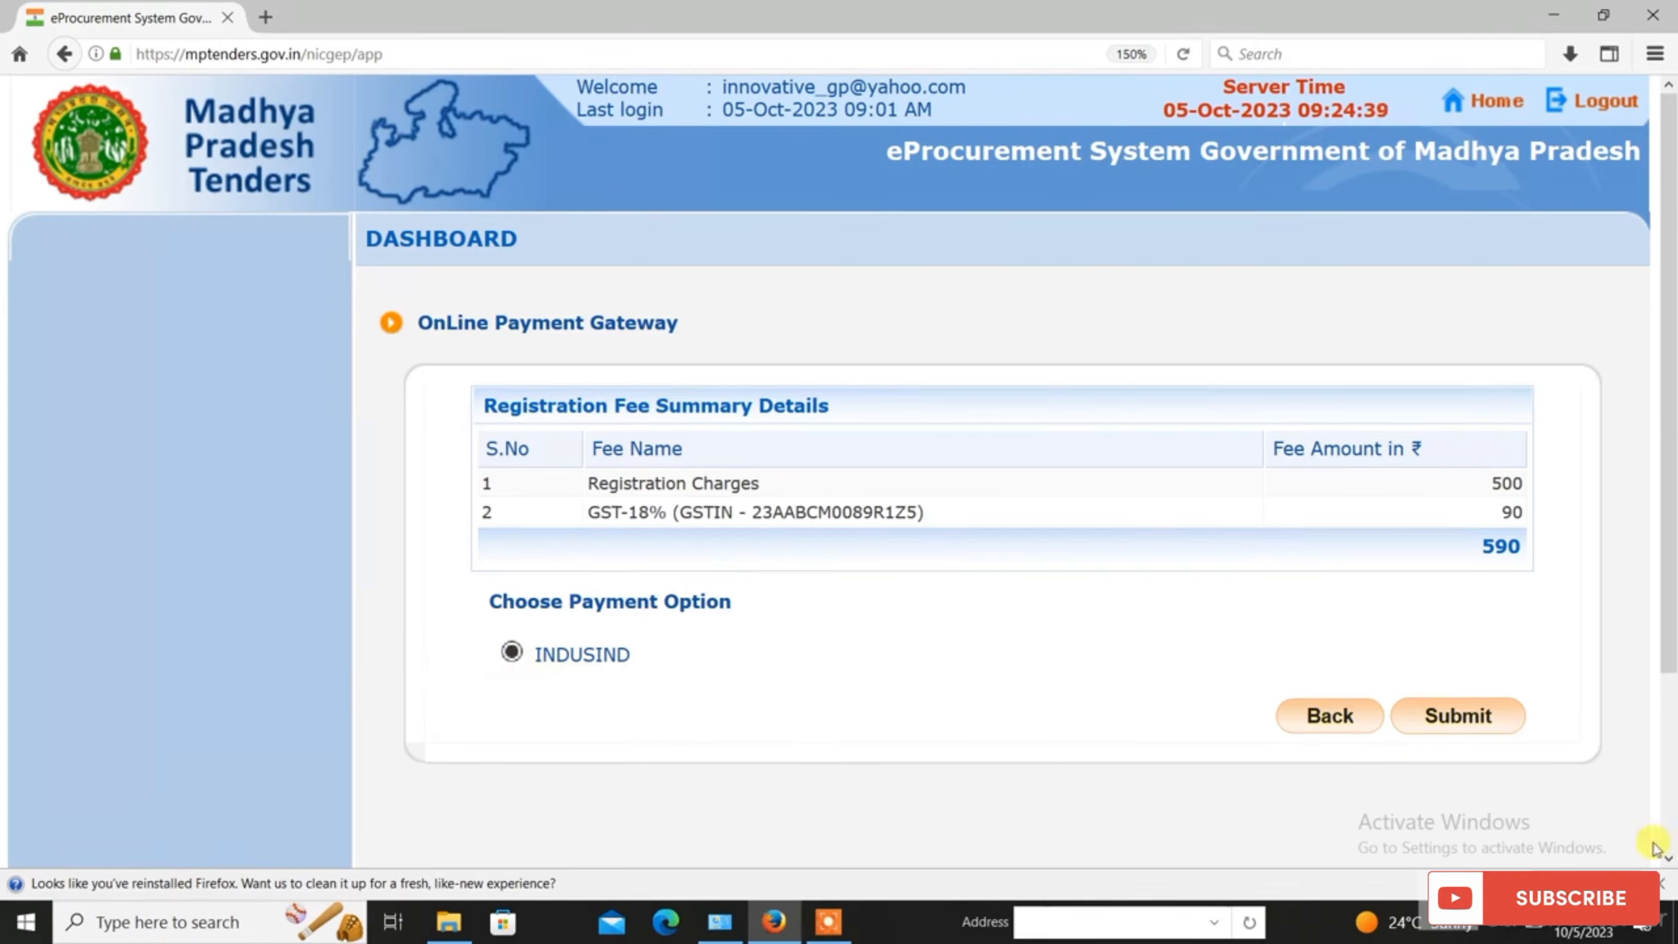
pyautogui.click(1440, 725)
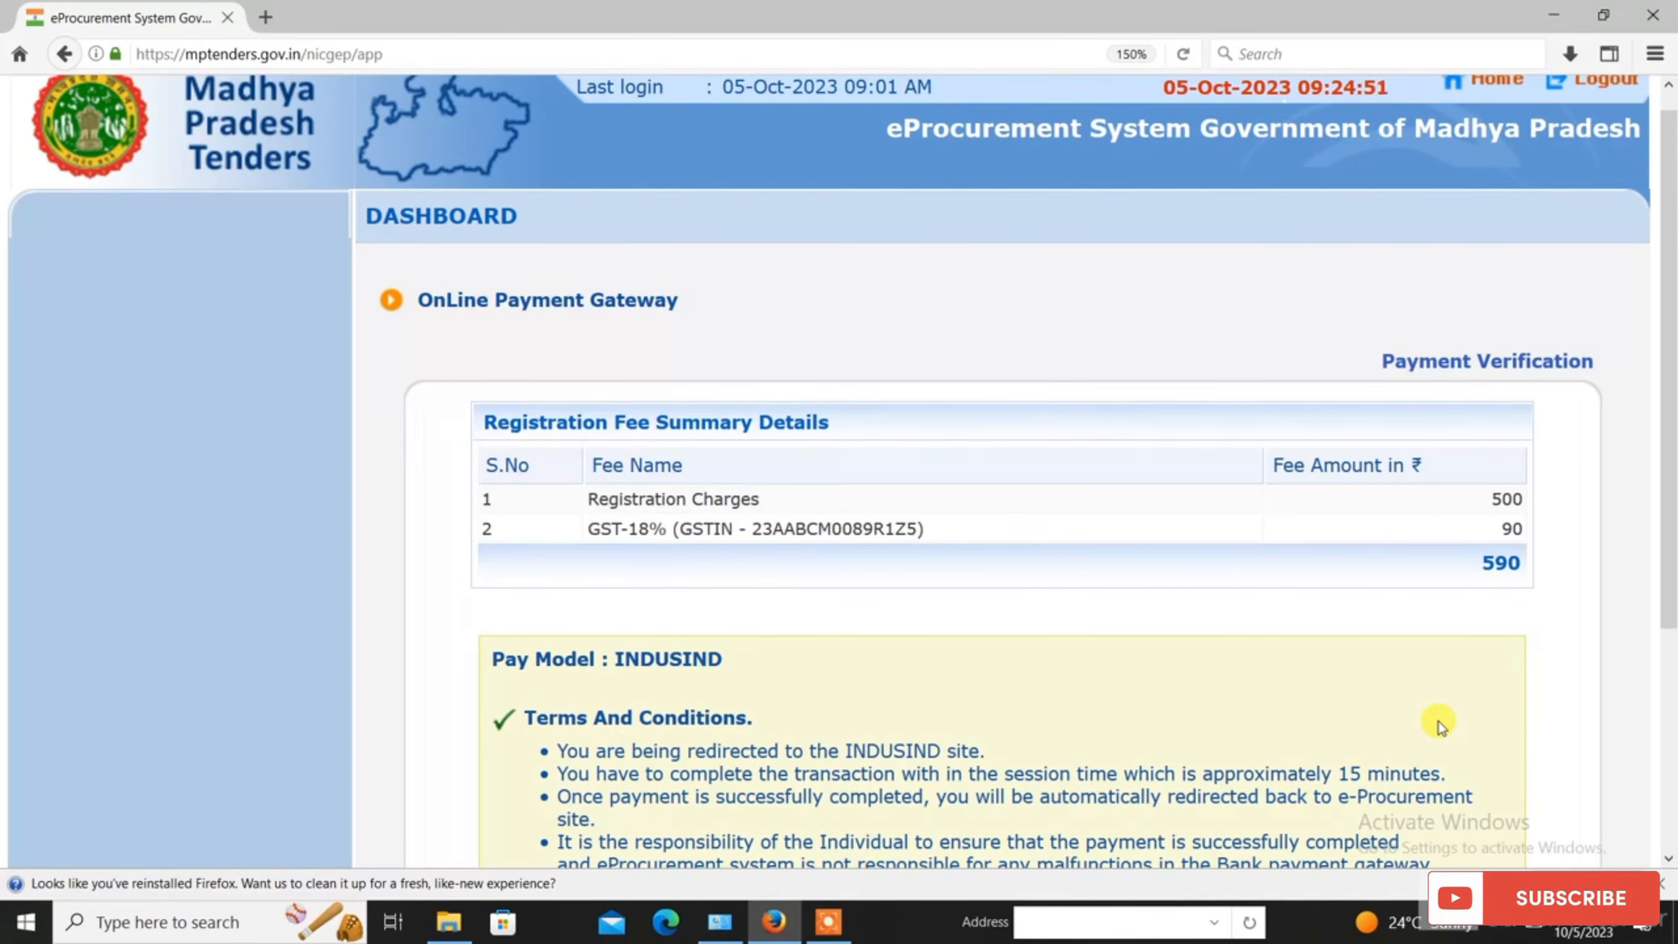
pyautogui.scroll(-5, 1440, 725)
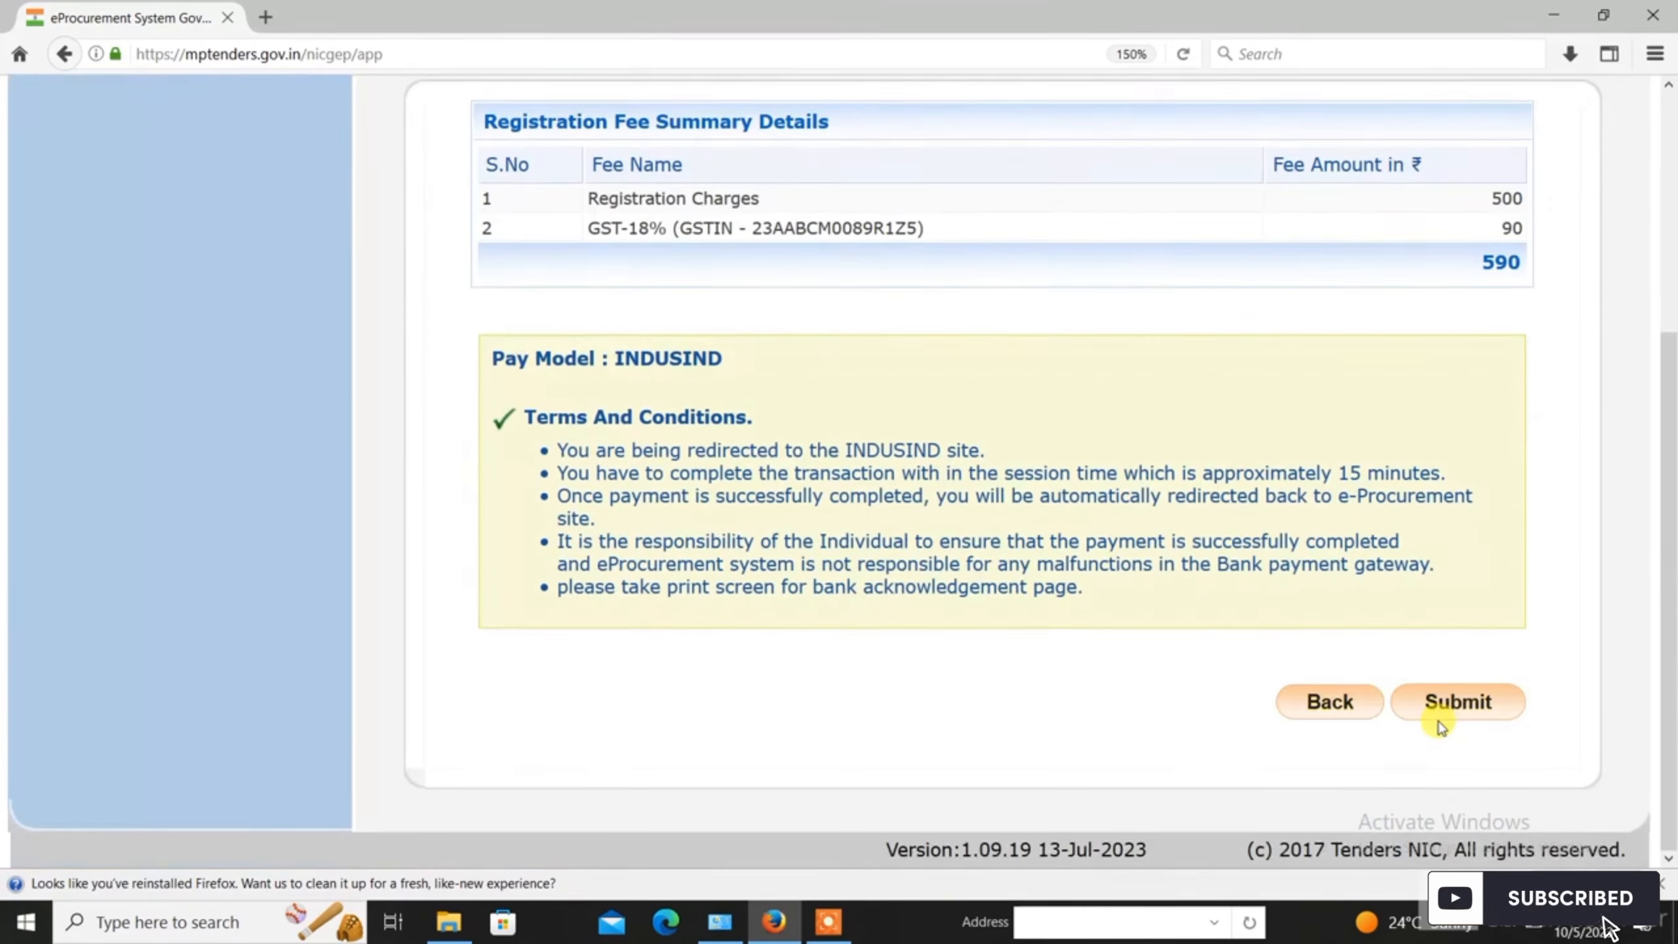
pyautogui.click(1480, 704)
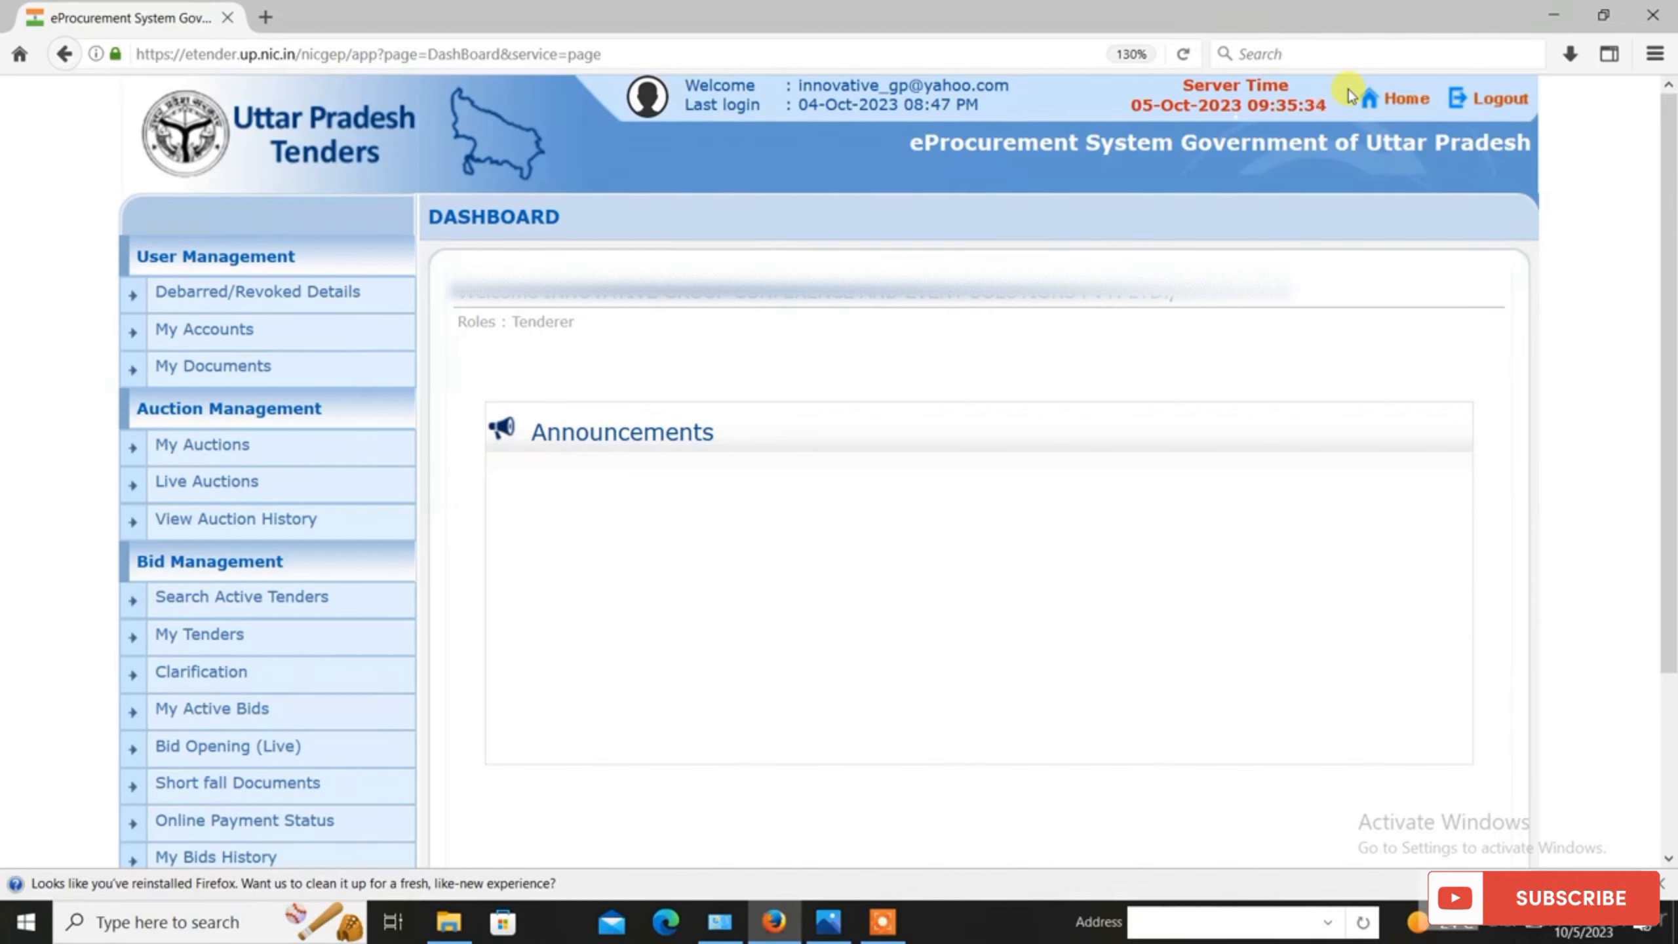
# Step: Go to My Accounts, User Profile, then Edit Profile, reaching the unset profile password alert
pyautogui.click(271, 351)
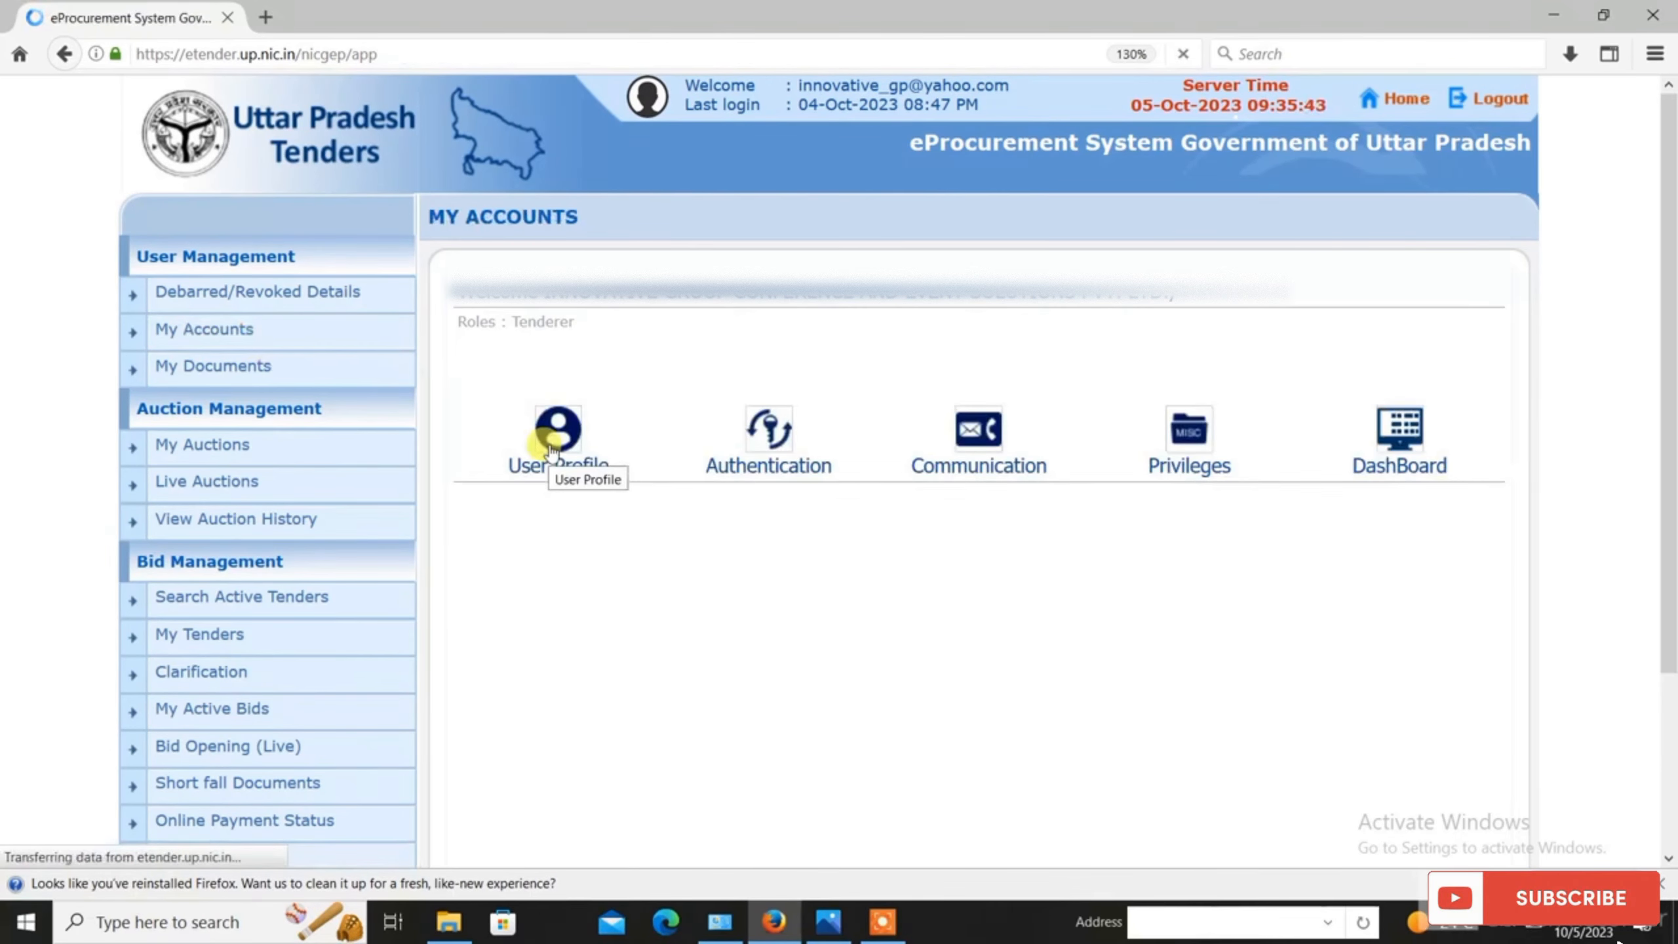
pyautogui.click(554, 437)
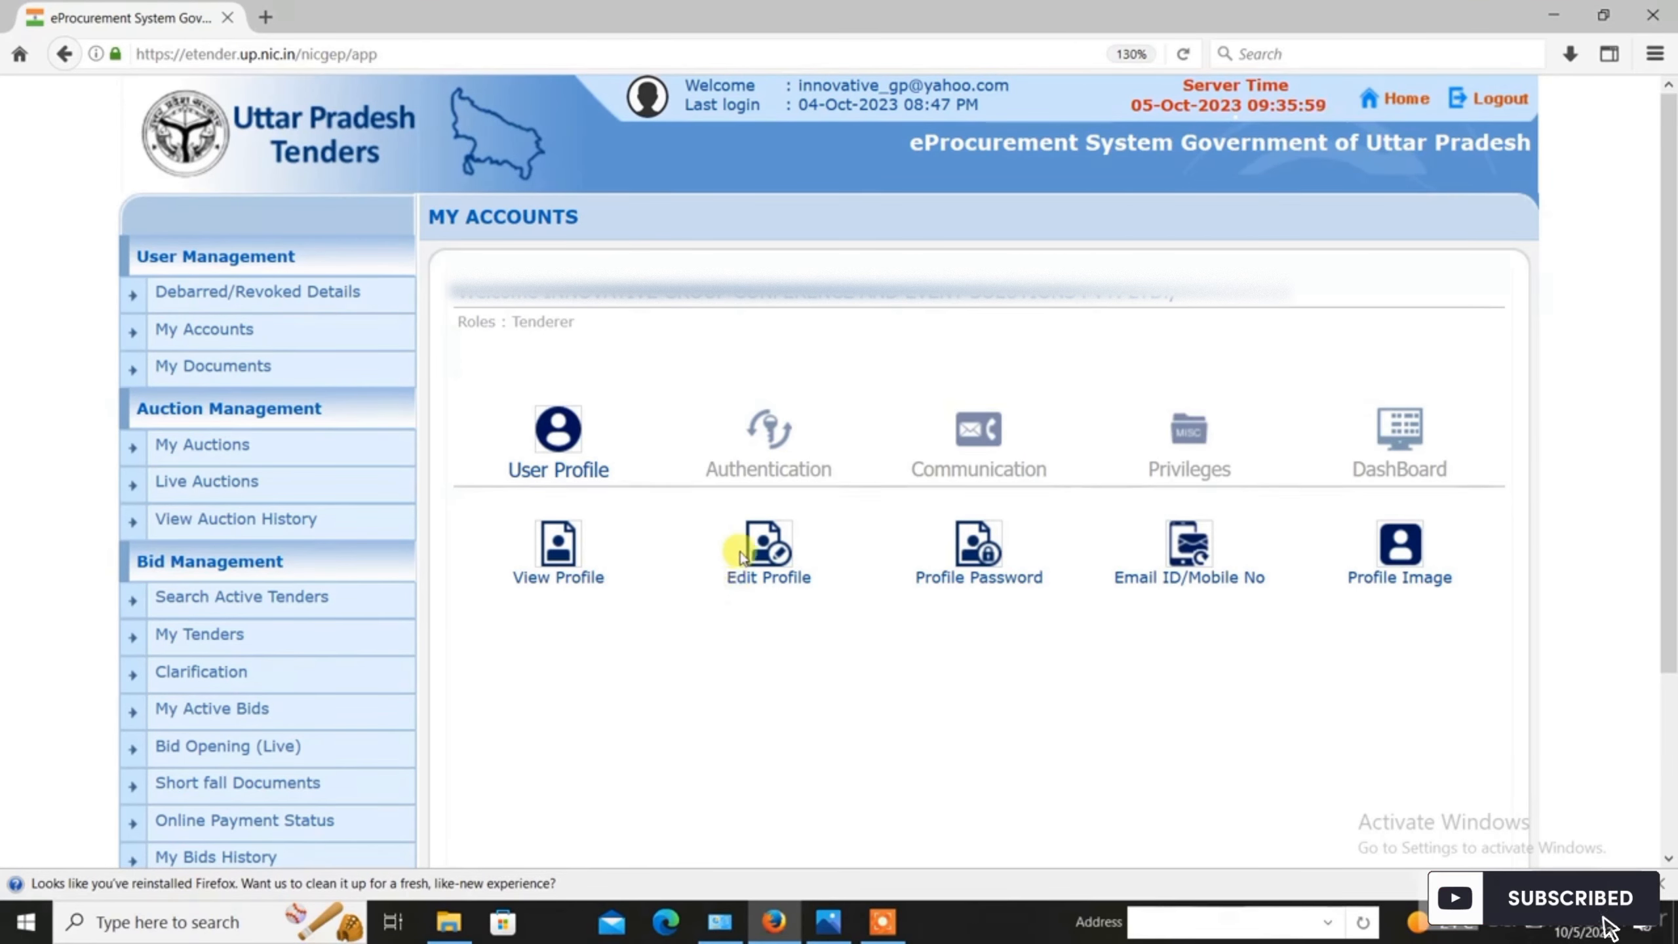
pyautogui.click(781, 557)
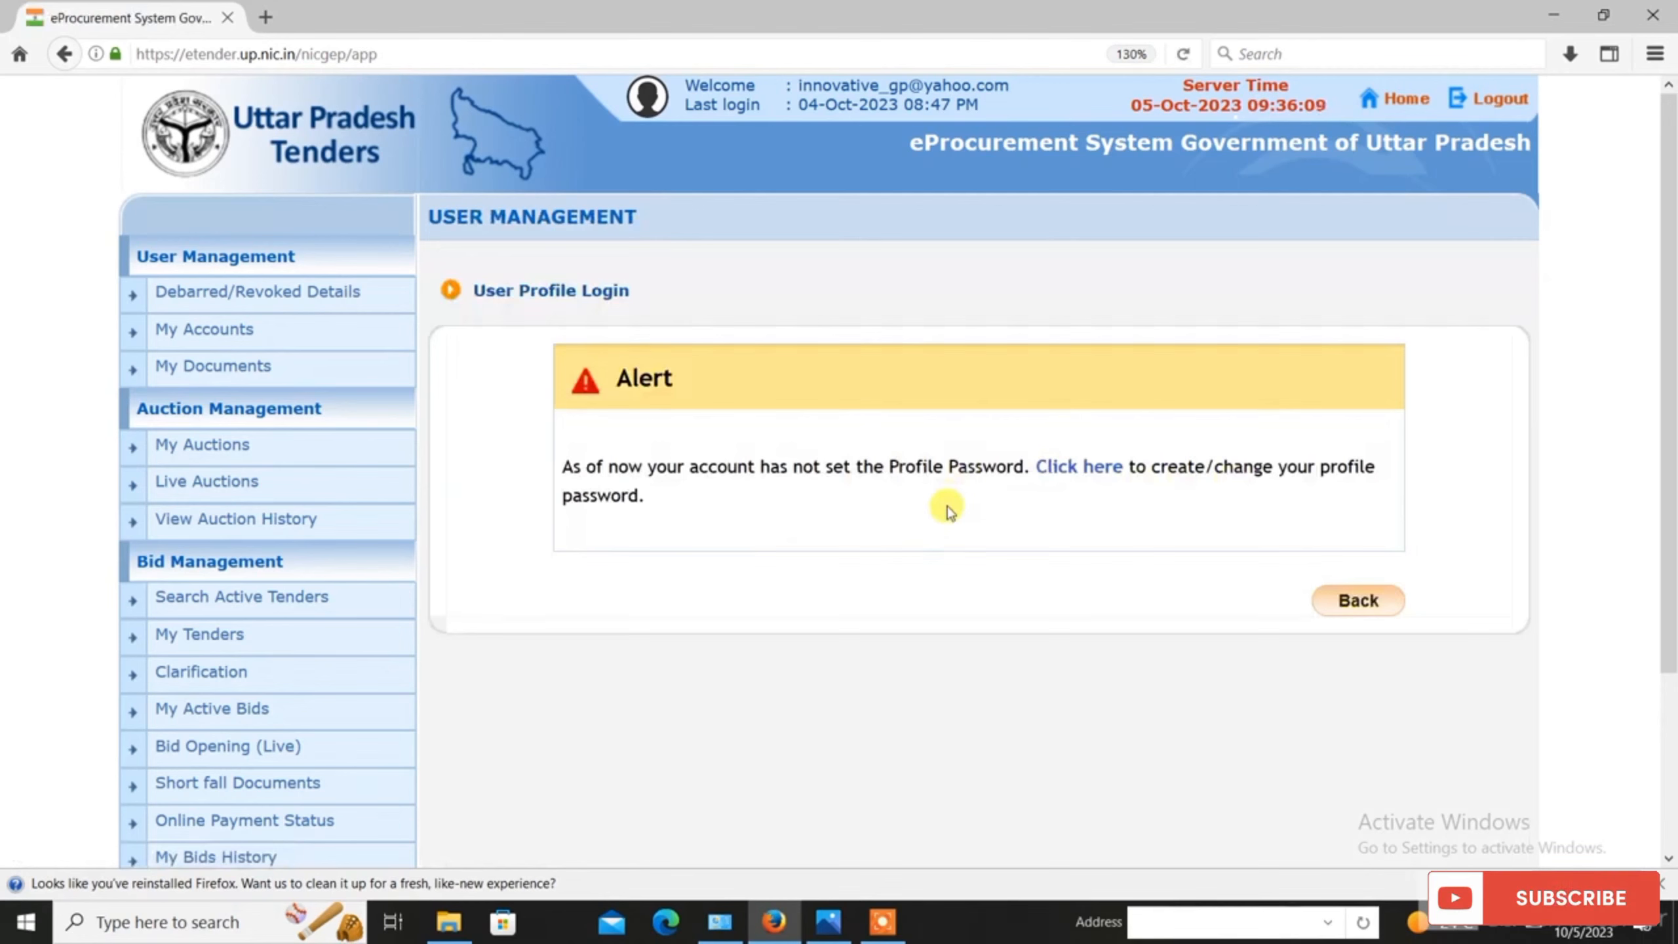
# Step: Open the Generate/Change Profile Password form from the alert and place the cursor in Profile Password
pyautogui.click(1066, 479)
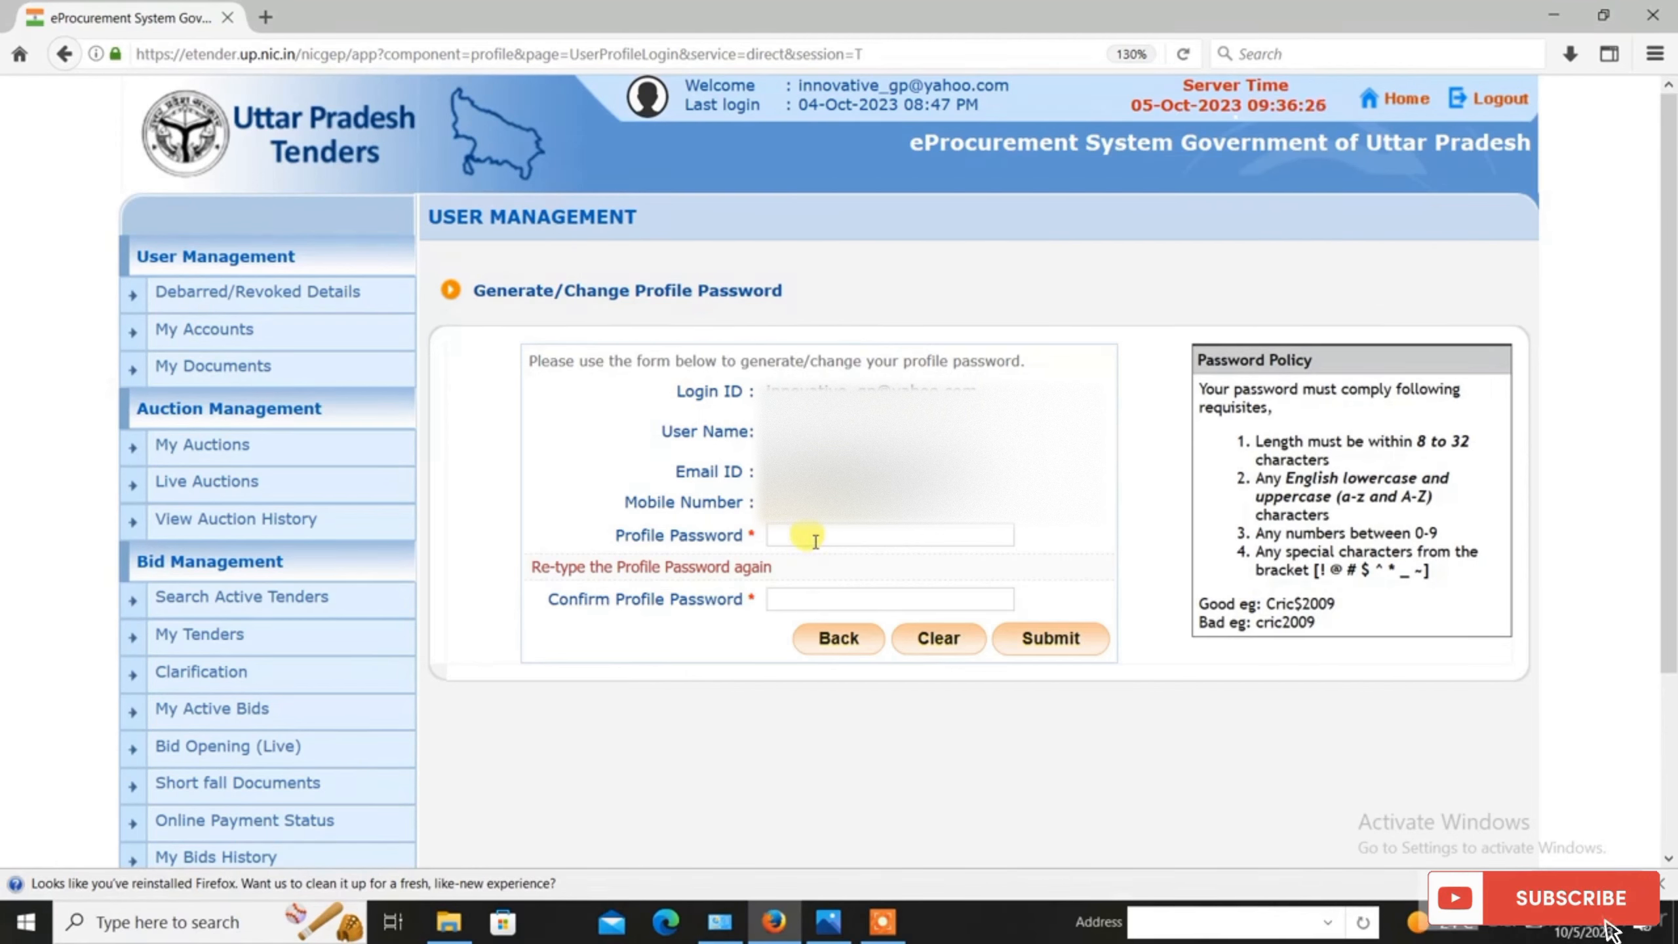
pyautogui.click(815, 541)
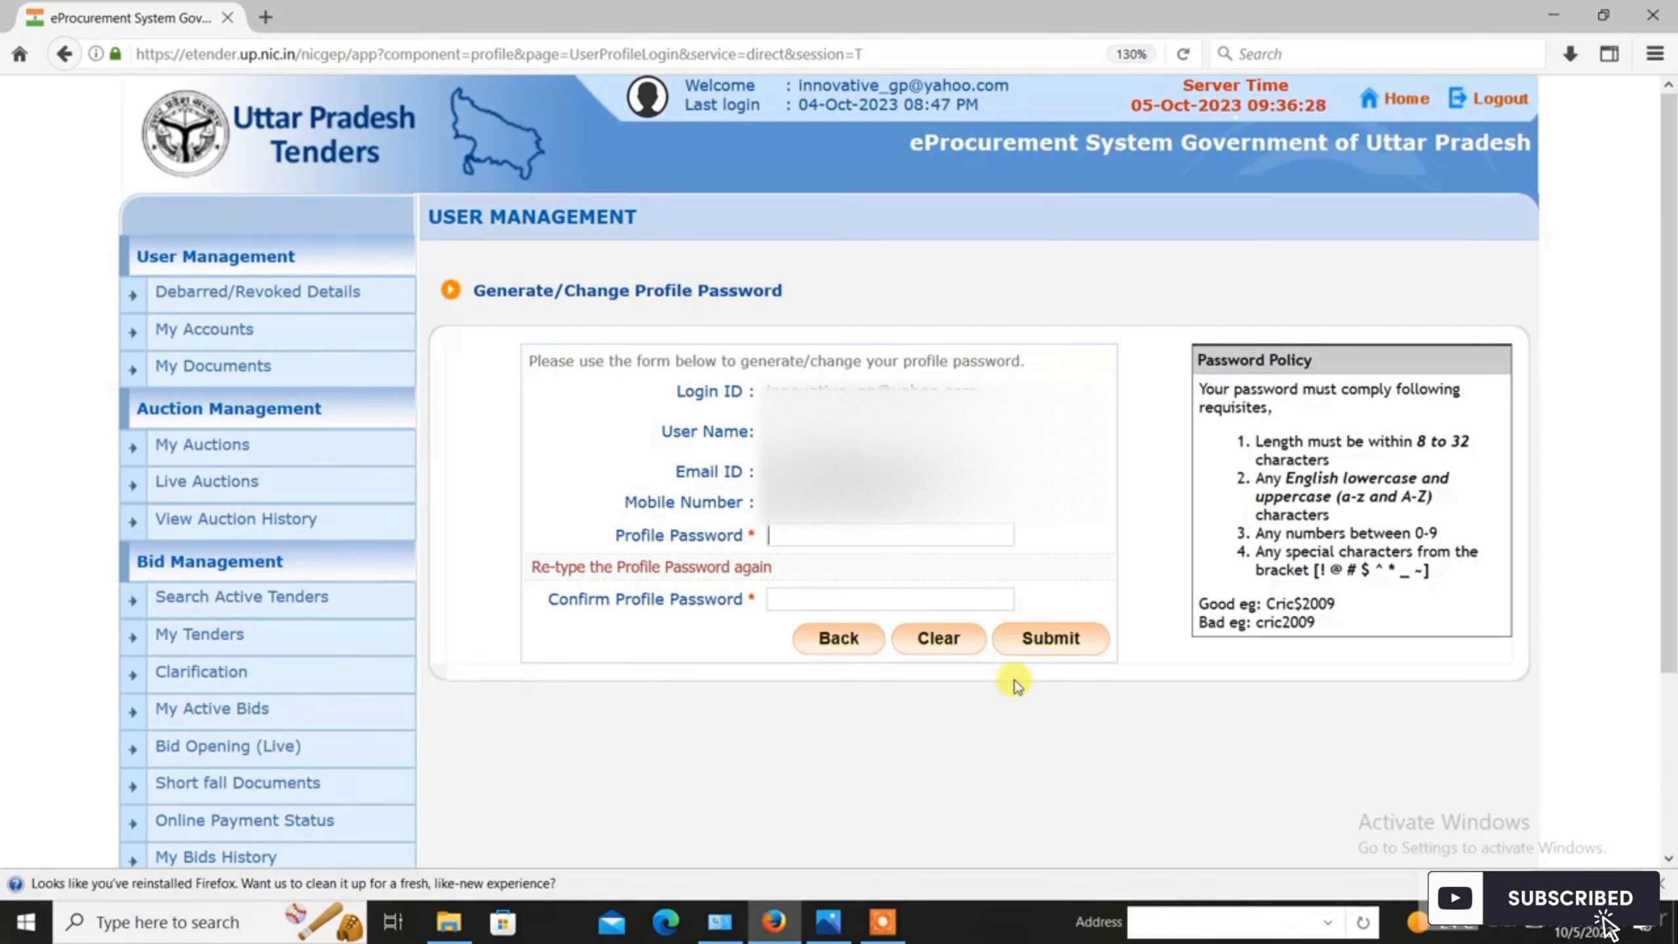